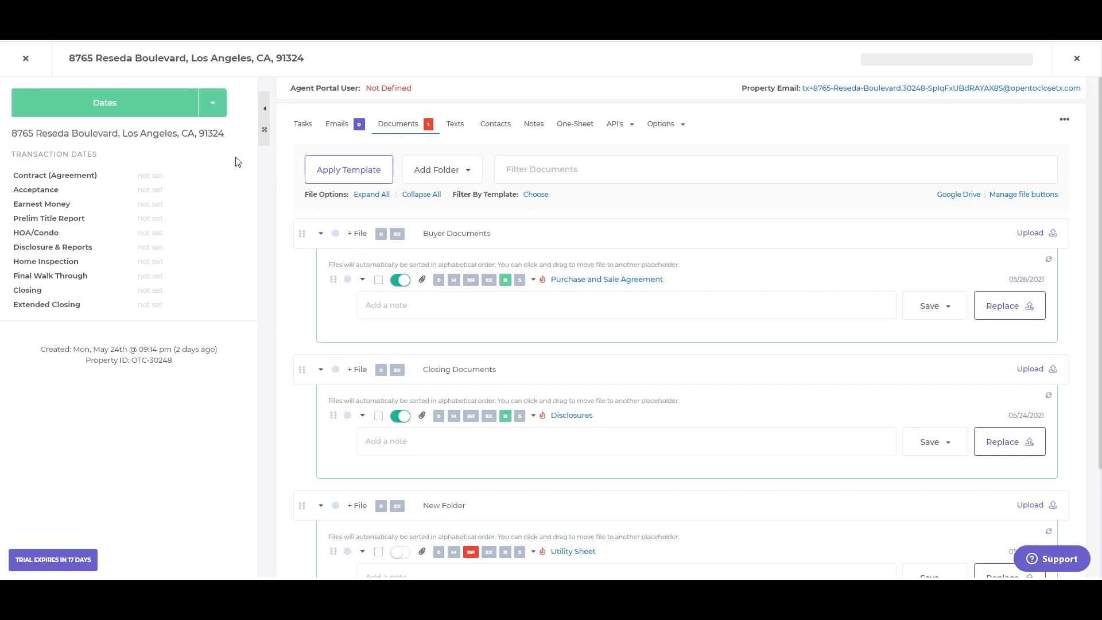
- Open the property's Defaults & Settings and review the available options for counting days
{"action": "left_click", "coordinate": [214, 109]}
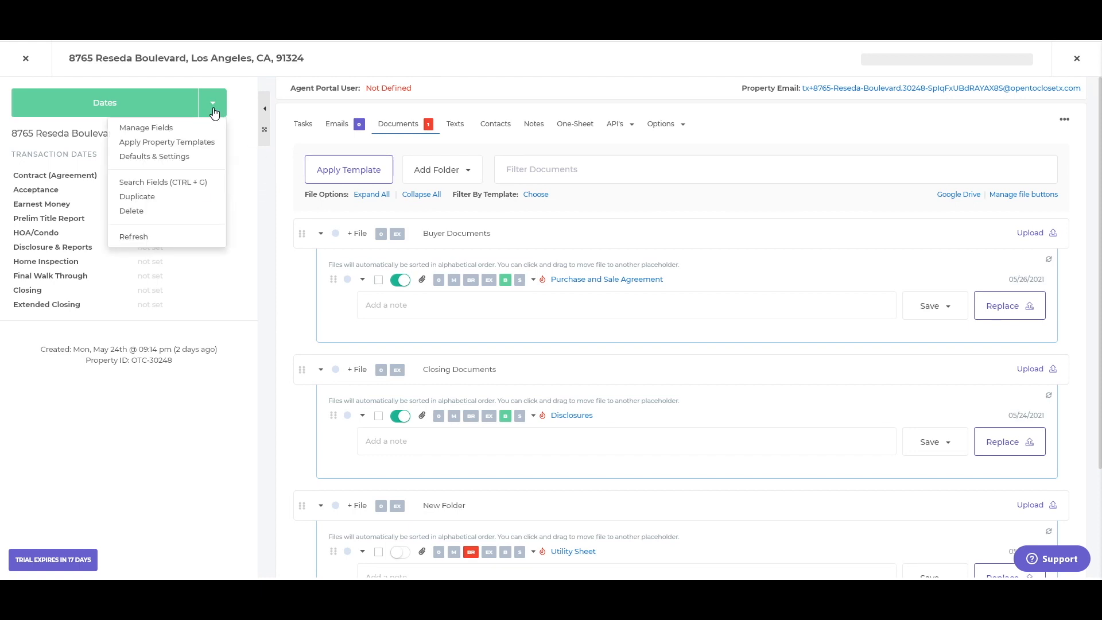
{"action": "left_click", "coordinate": [176, 166]}
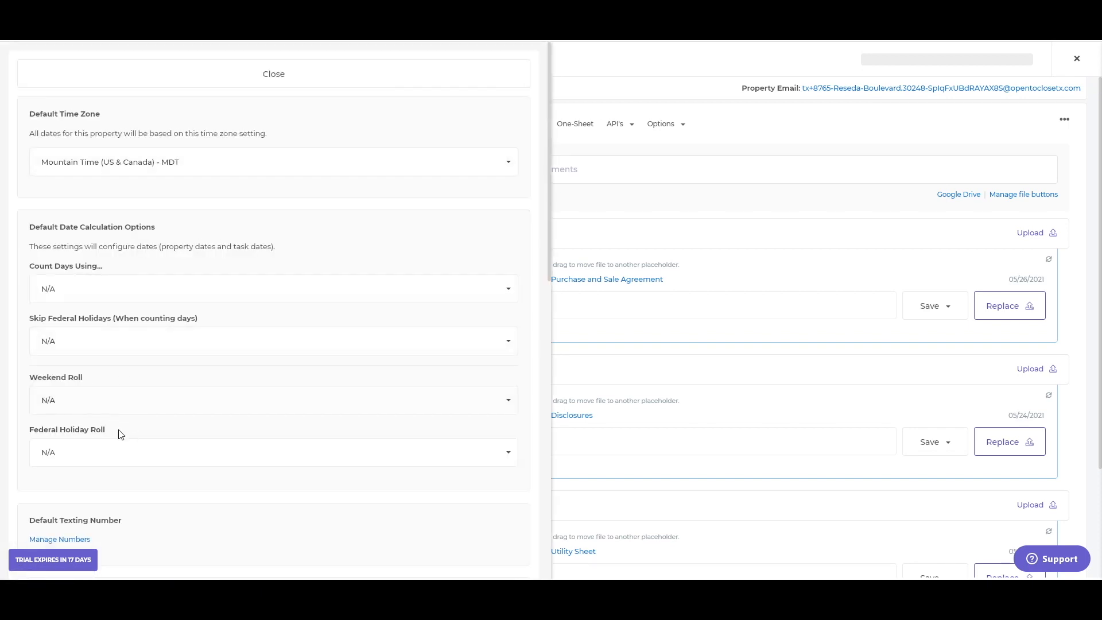
{"action": "left_click", "coordinate": [111, 295]}
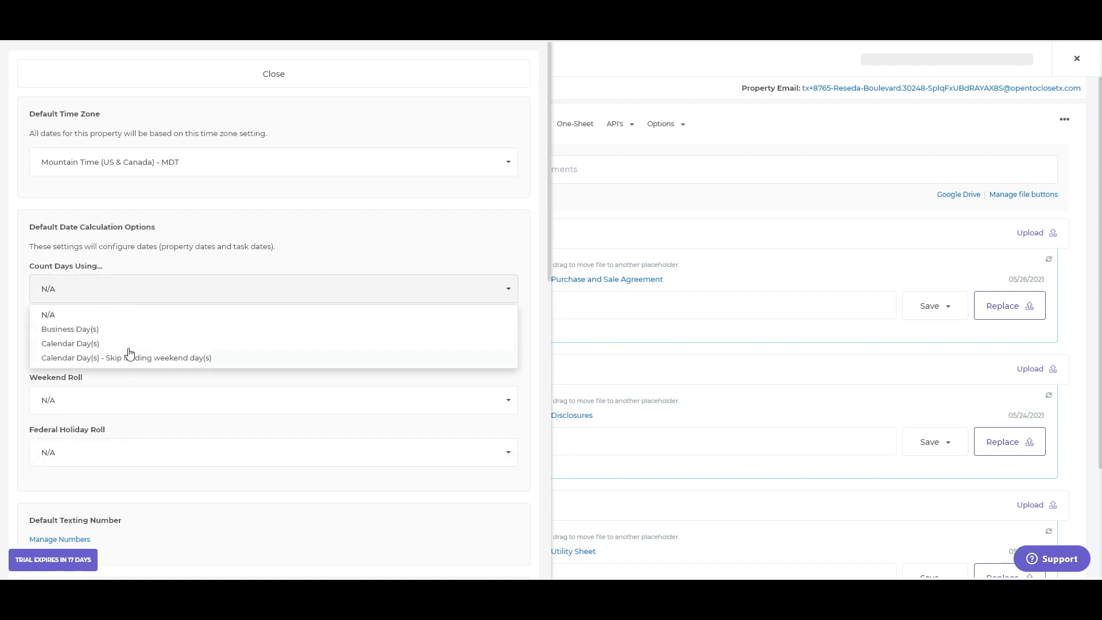
{"action": "left_click", "coordinate": [145, 287]}
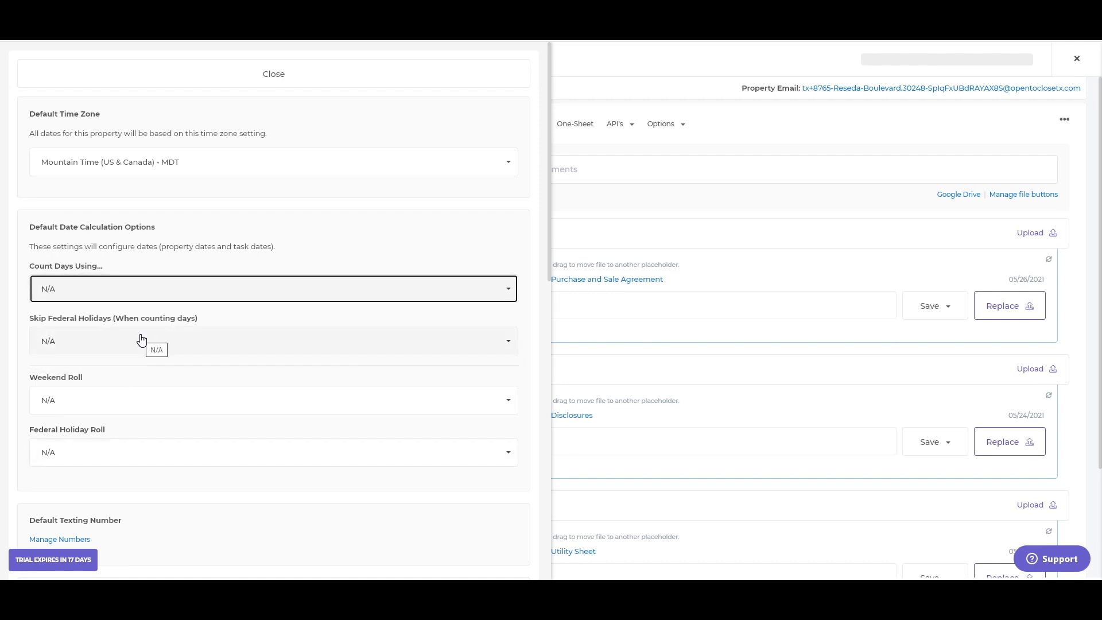
- Try Roll Back for the default Weekend Roll and Federal Holiday Roll, and set both to Roll Forward
{"action": "left_click", "coordinate": [124, 396]}
{"action": "left_click", "coordinate": [119, 396]}
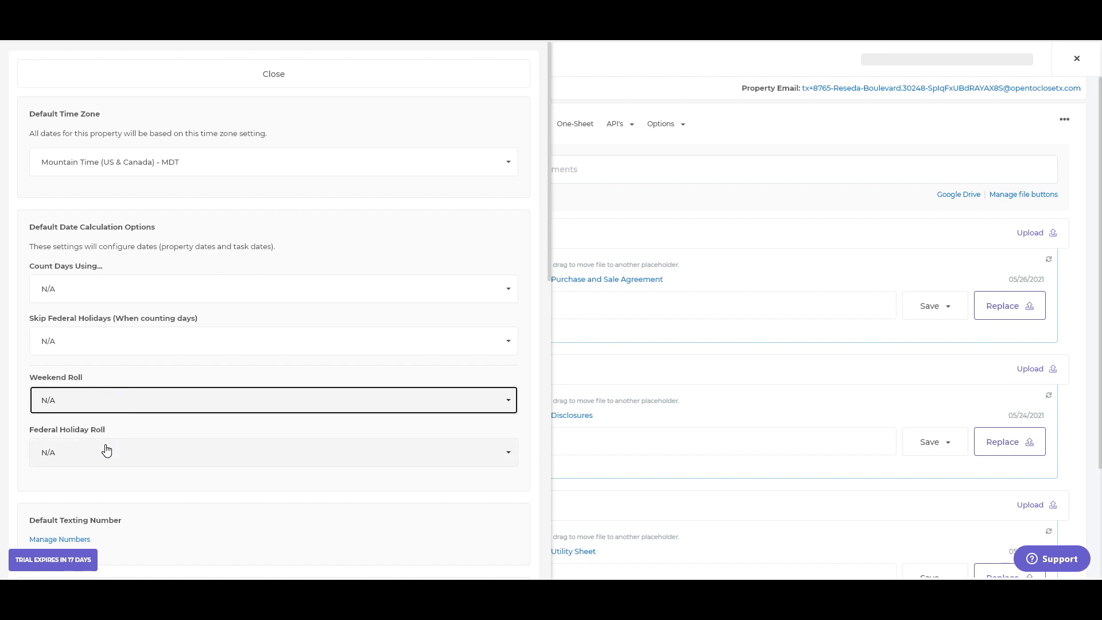
{"action": "left_click", "coordinate": [103, 401]}
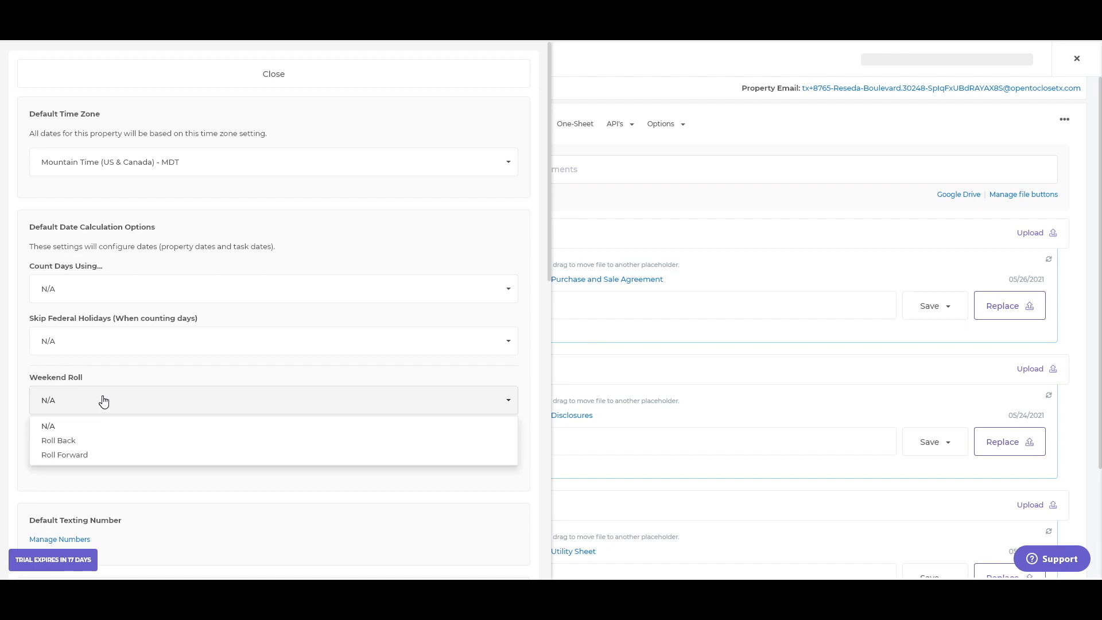
{"action": "left_click", "coordinate": [74, 441]}
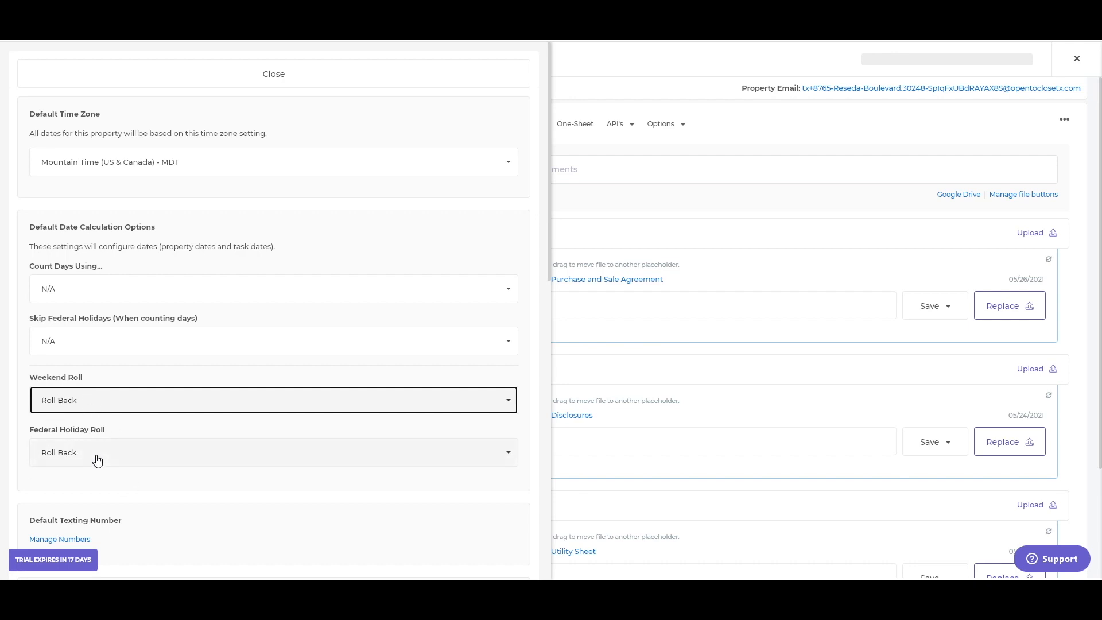
{"action": "left_click", "coordinate": [118, 458]}
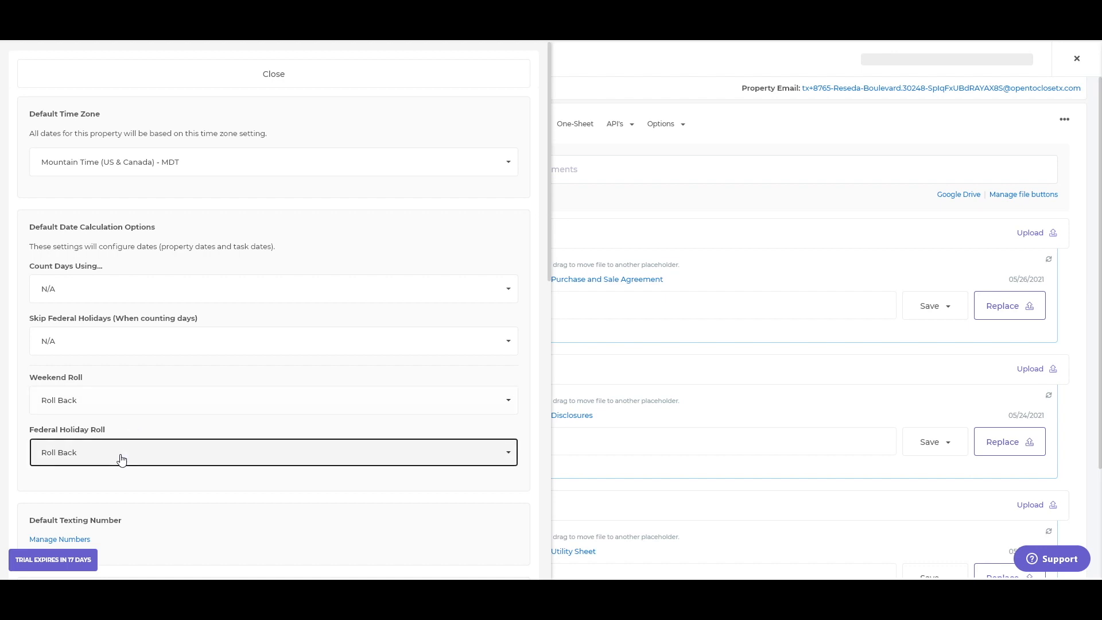
{"action": "left_click", "coordinate": [103, 509]}
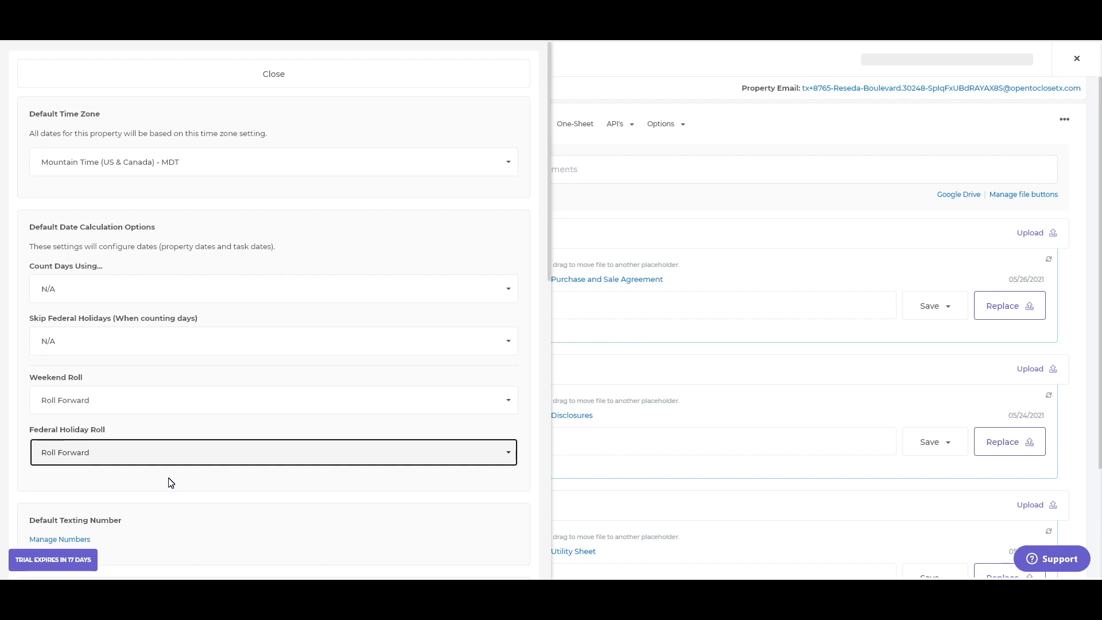
- Set the default Federal Holiday Roll to N/A and close the property's default settings
{"action": "left_click", "coordinate": [89, 459]}
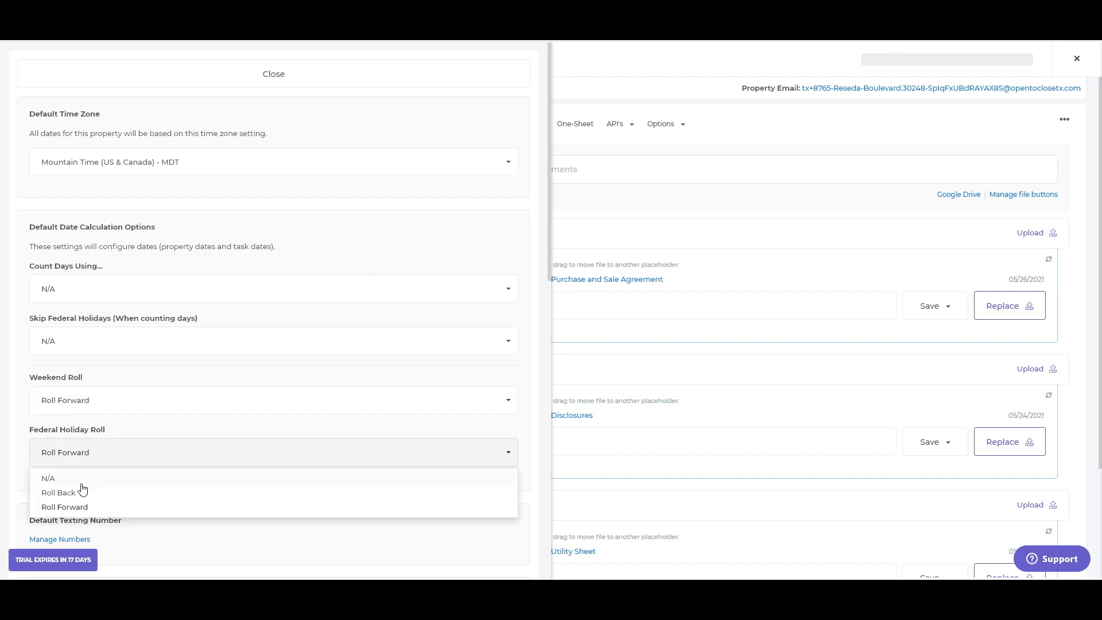
{"action": "left_click", "coordinate": [74, 479]}
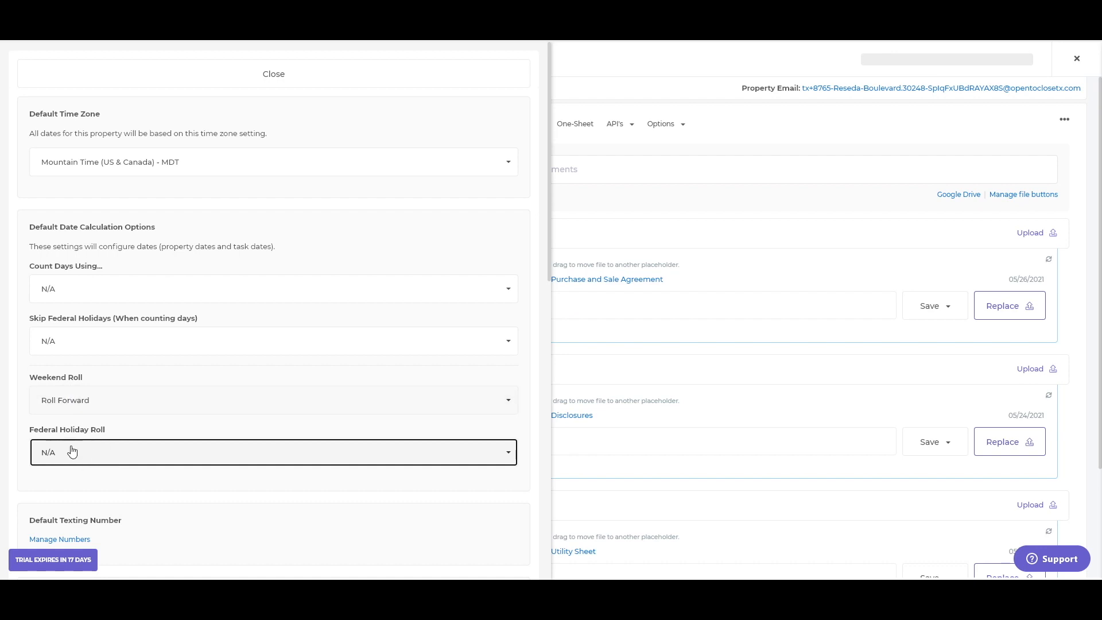
{"action": "left_click", "coordinate": [285, 85]}
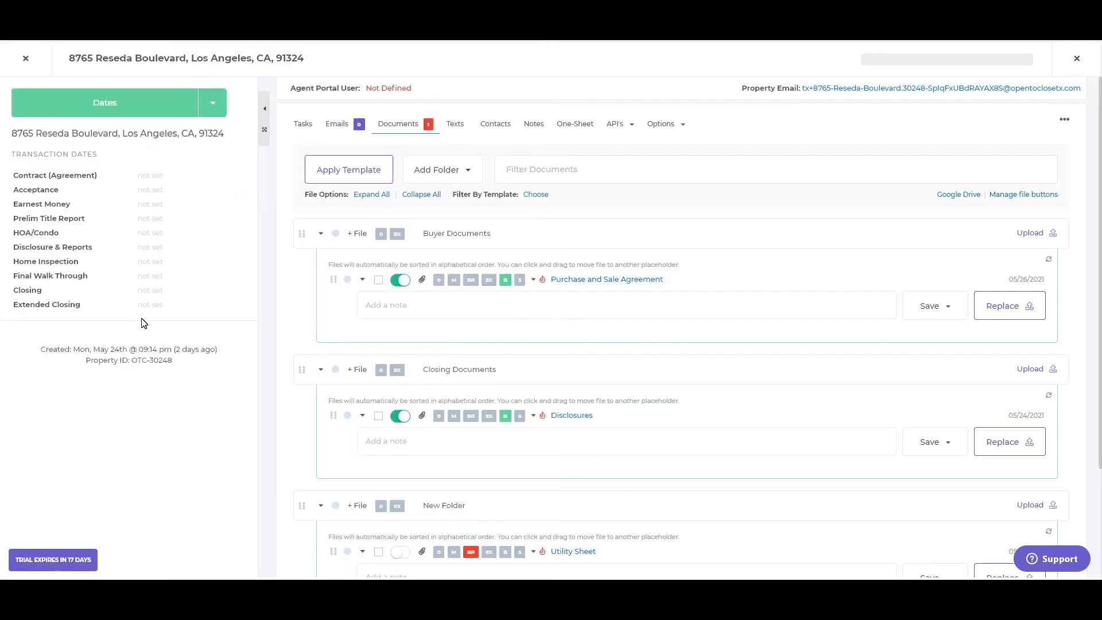
- Open the Contract (Agreement) transaction date, set it to 05/27/2021, and clear the entered date again
{"action": "left_click", "coordinate": [155, 181]}
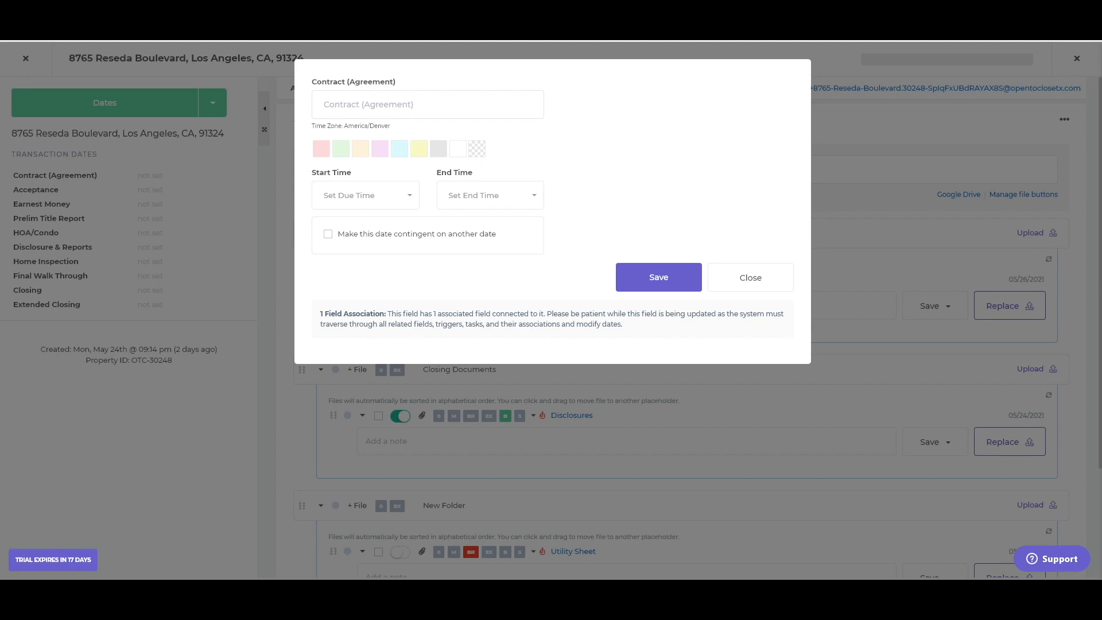
{"action": "type", "text": "1"}
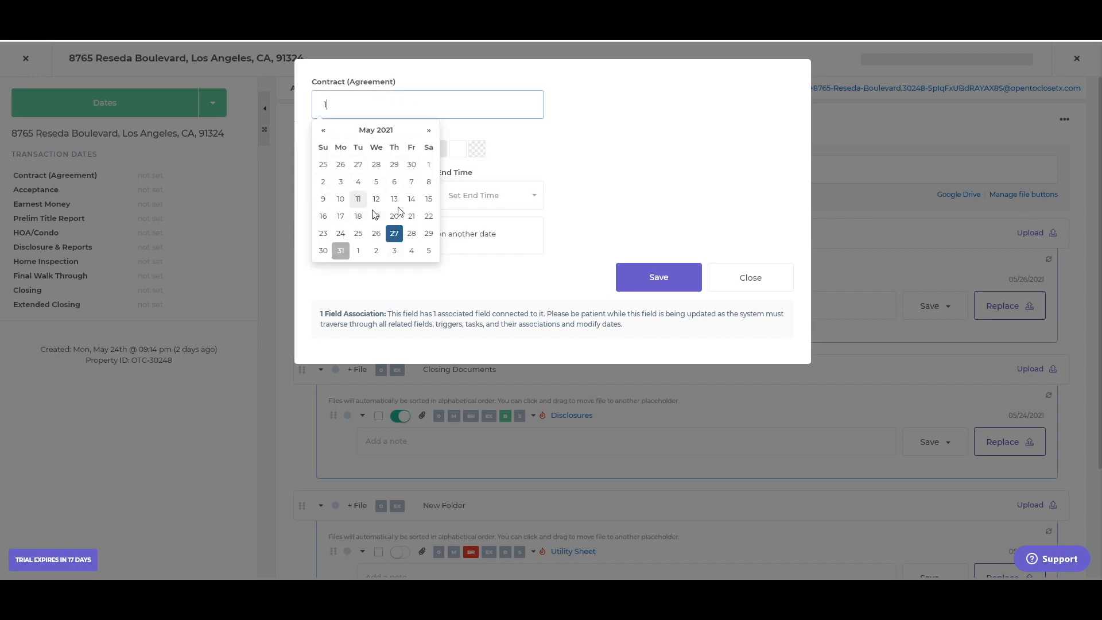
{"action": "left_click", "coordinate": [394, 233]}
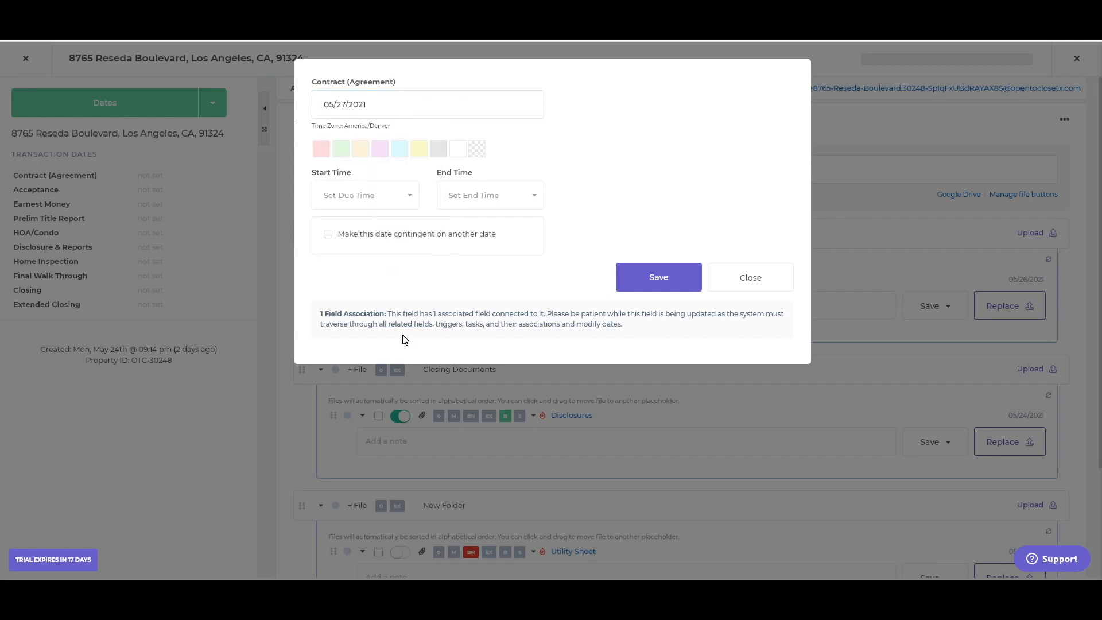
{"action": "left_click_drag", "start_coordinate": [376, 105], "coordinate": [305, 105]}
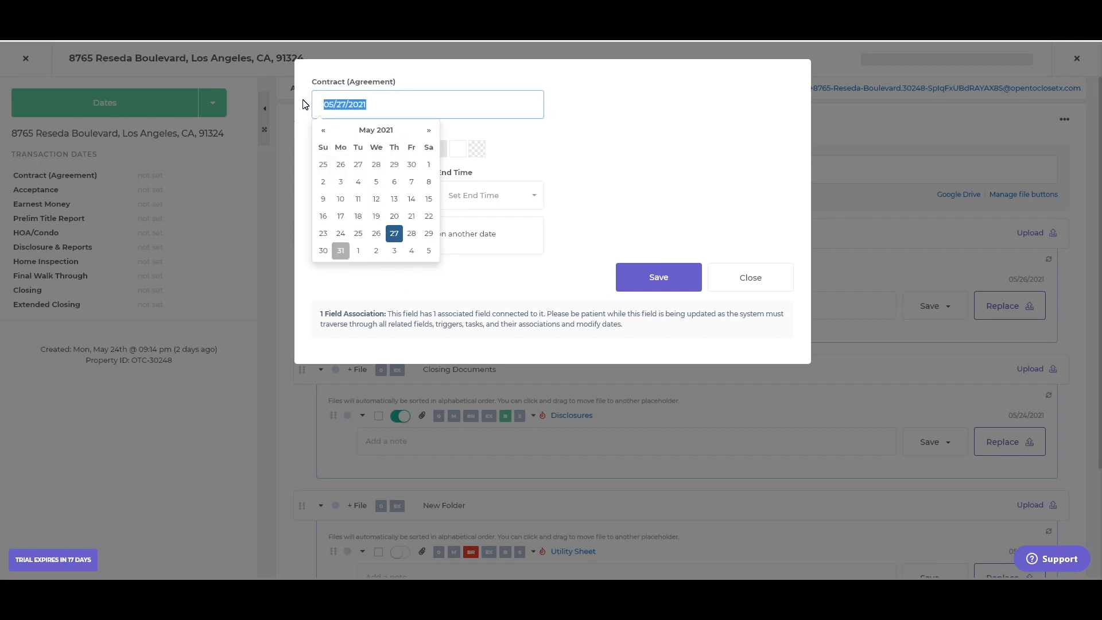
{"action": "key", "text": "BackSpace"}
{"action": "left_click", "coordinate": [618, 152]}
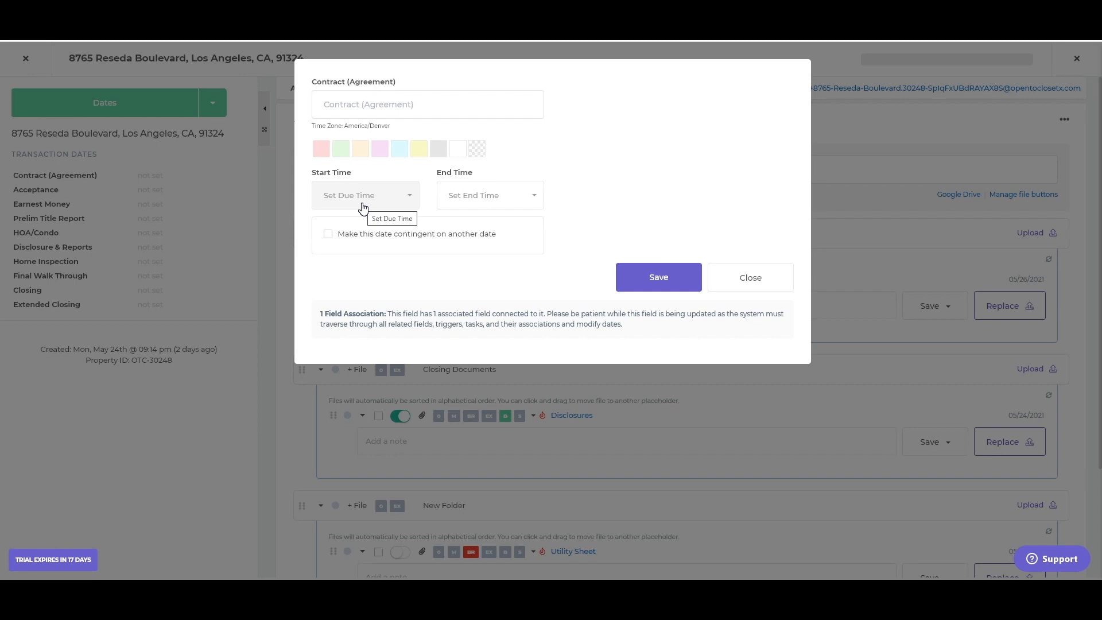
- Make the Contract (Agreement) date contingent on another date, calculated as 5 Business Day(s) After it
{"action": "left_click", "coordinate": [328, 235]}
{"action": "scroll", "coordinate": [591, 265], "scroll_direction": "down", "scroll_amount": 2}
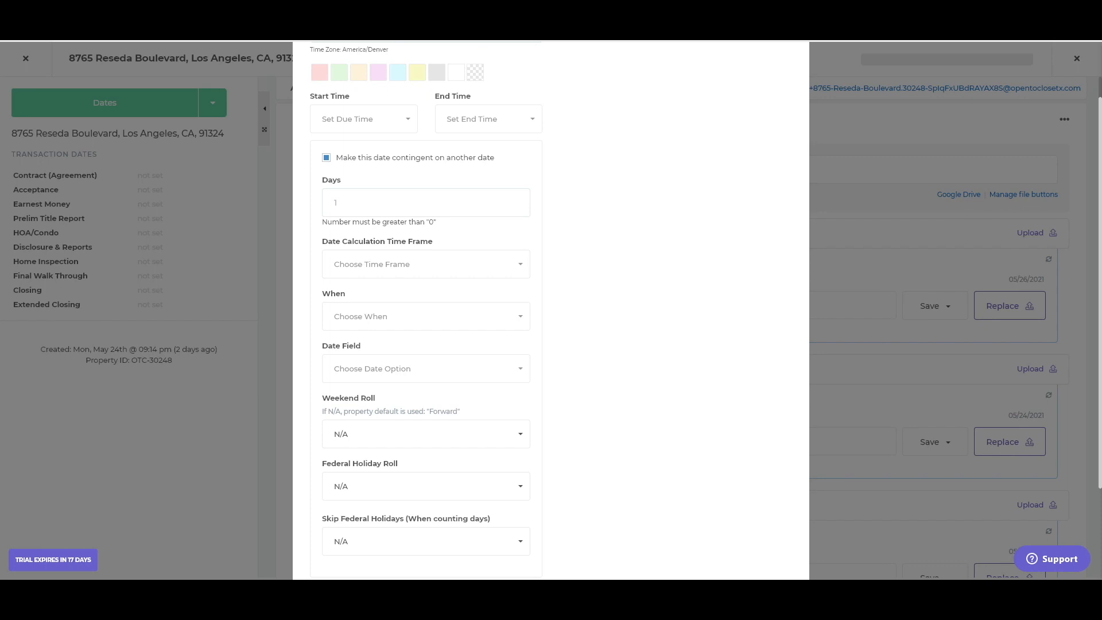
{"action": "left_click", "coordinate": [426, 202]}
{"action": "type", "text": "5"}
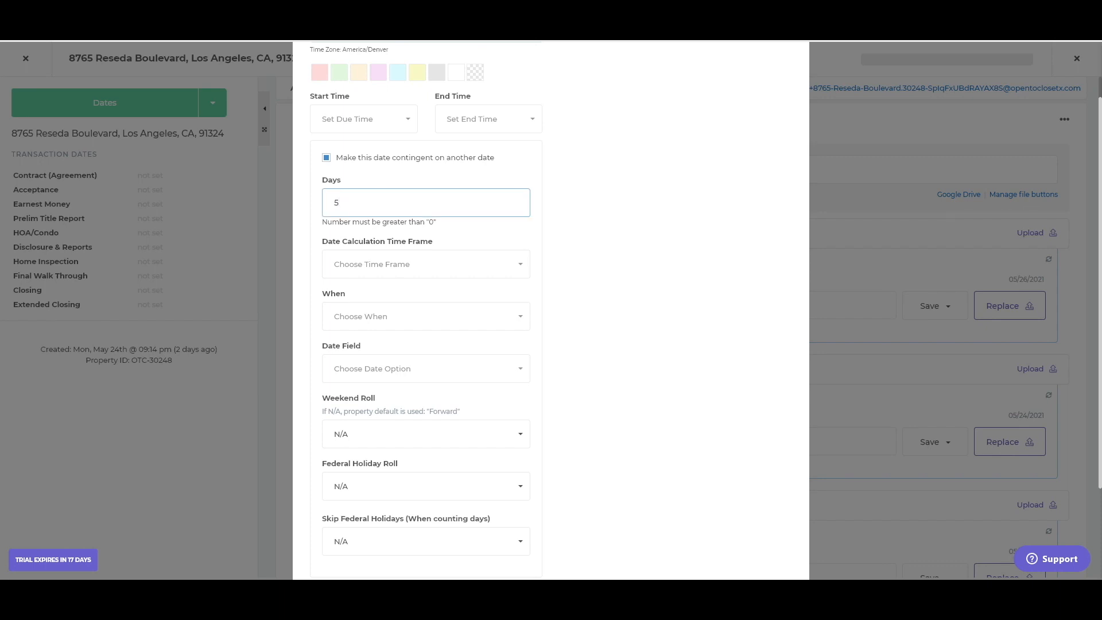
{"action": "left_click", "coordinate": [457, 271]}
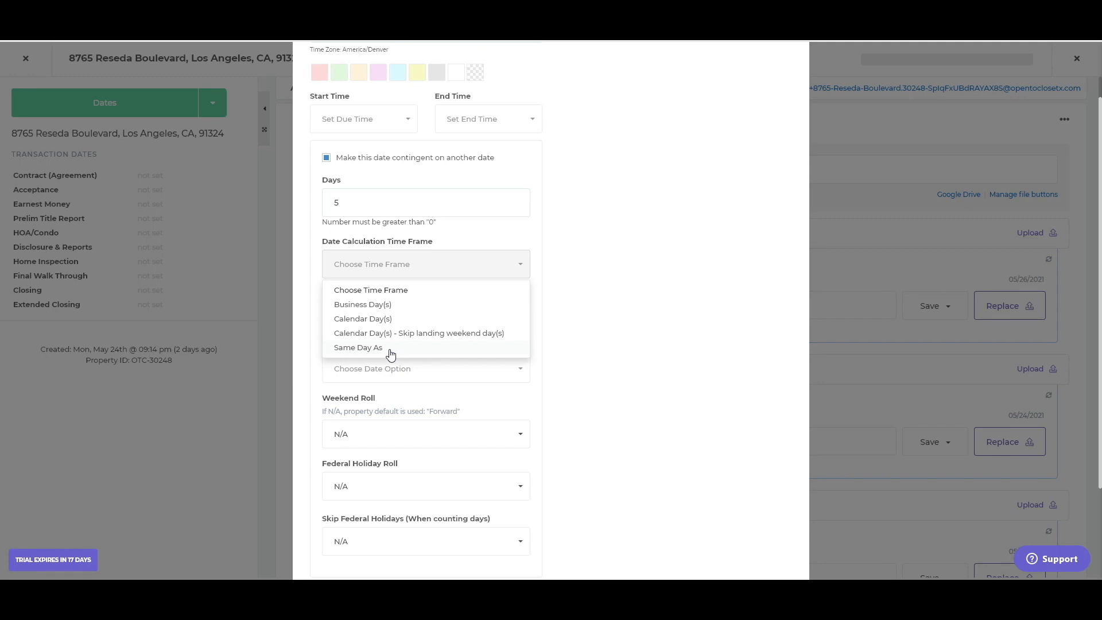
{"action": "left_click", "coordinate": [516, 304]}
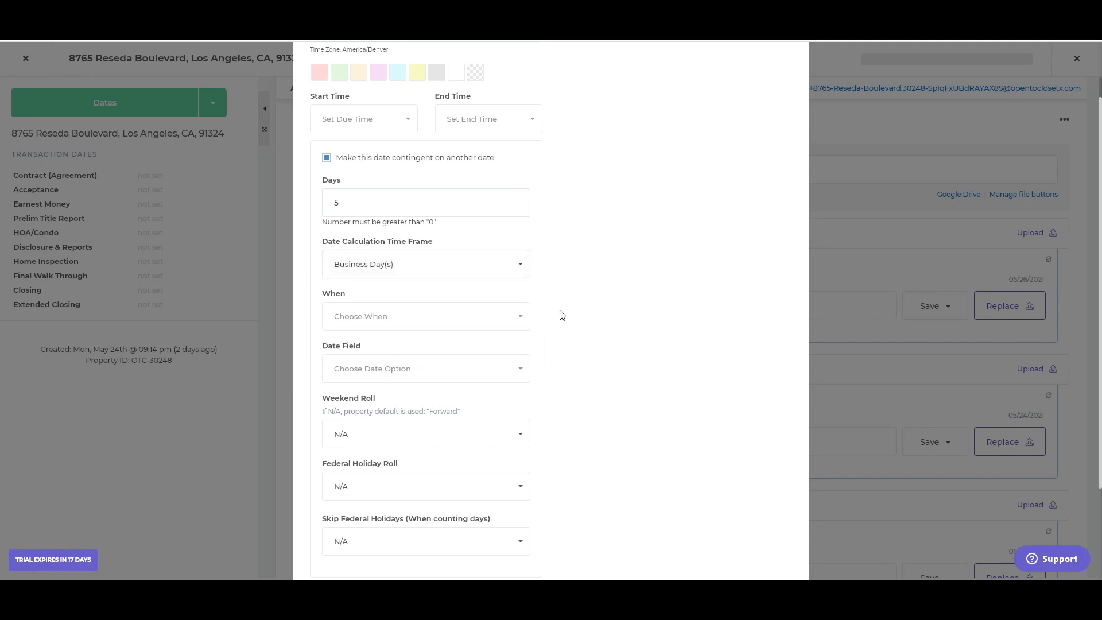
{"action": "left_click", "coordinate": [441, 323]}
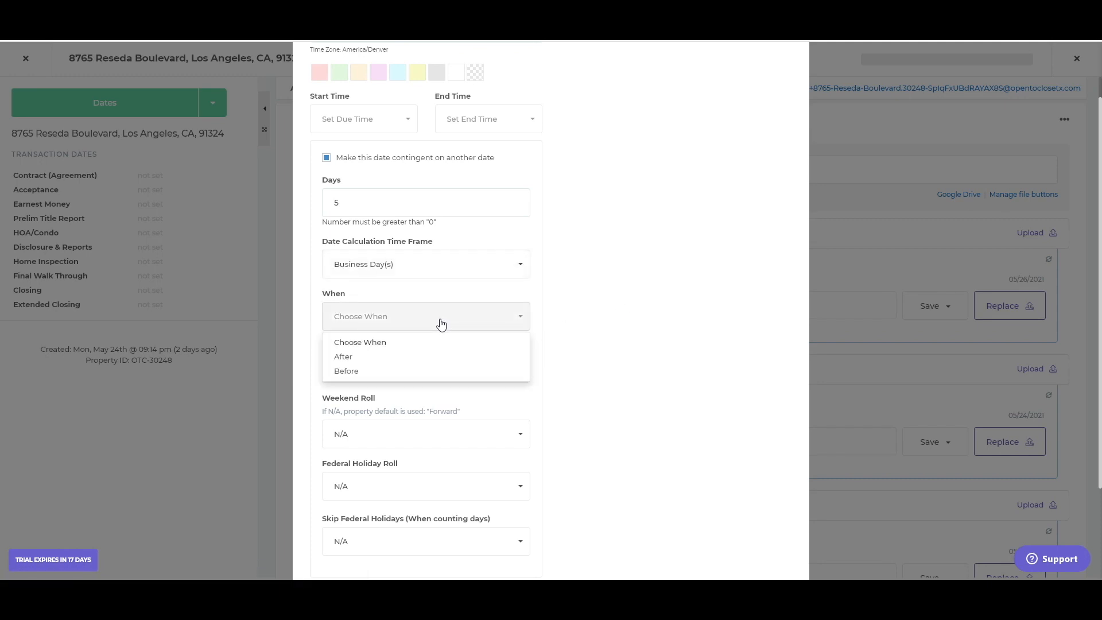
{"action": "left_click", "coordinate": [363, 358]}
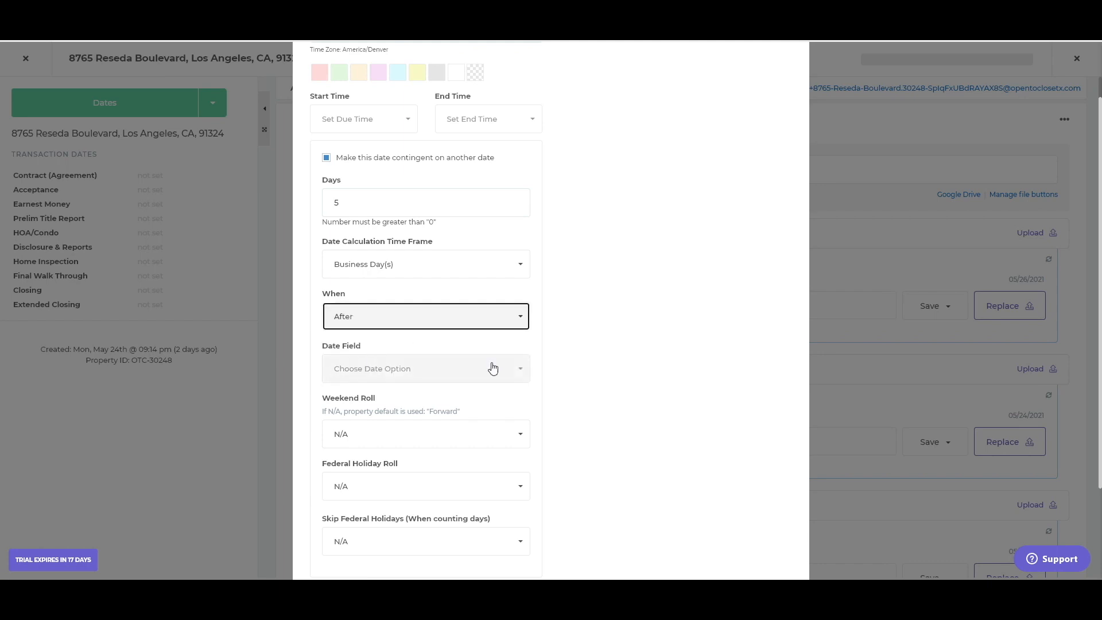
- Choose Prelim Title Report as the date field that the Contract (Agreement) date depends on
{"action": "left_click", "coordinate": [411, 370]}
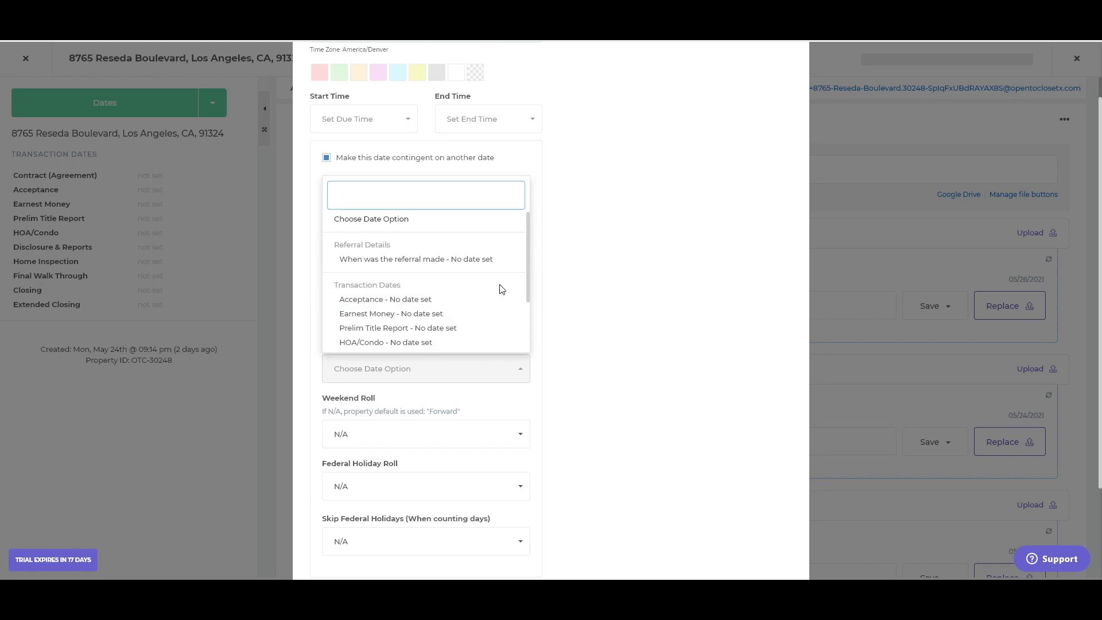
{"action": "left_click", "coordinate": [597, 297]}
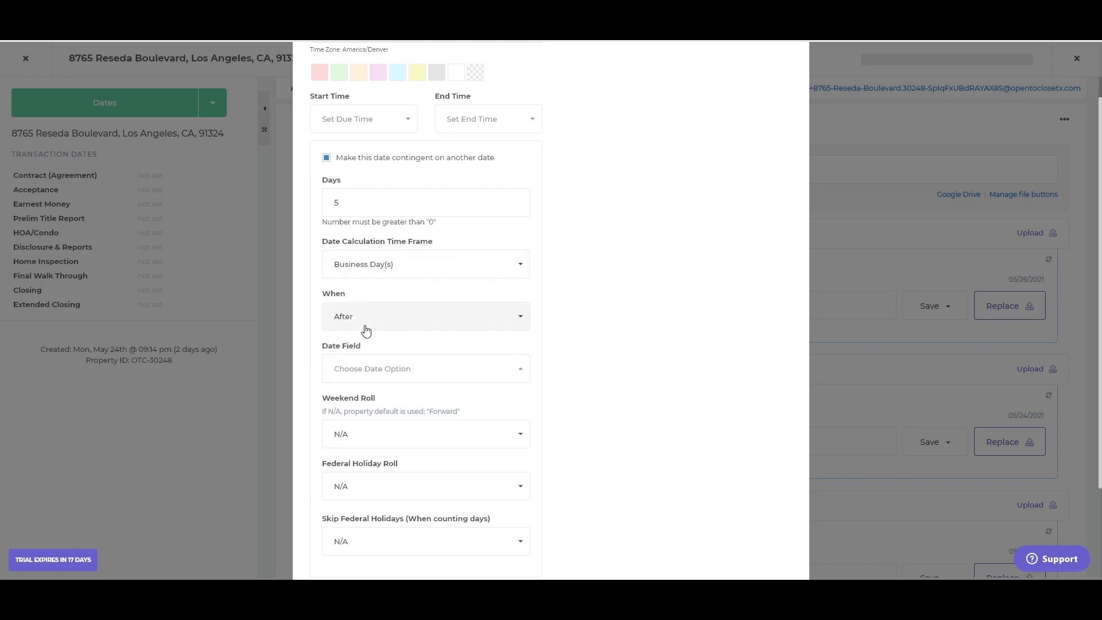
{"action": "left_click", "coordinate": [383, 372]}
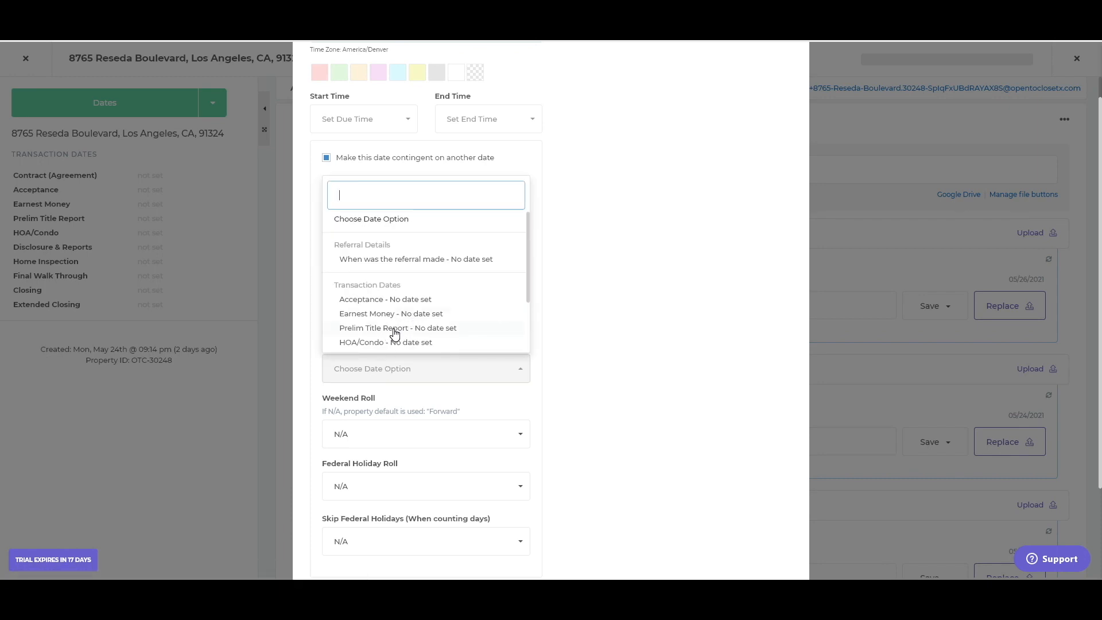
{"action": "scroll", "coordinate": [485, 316], "scroll_direction": "down", "scroll_amount": 2}
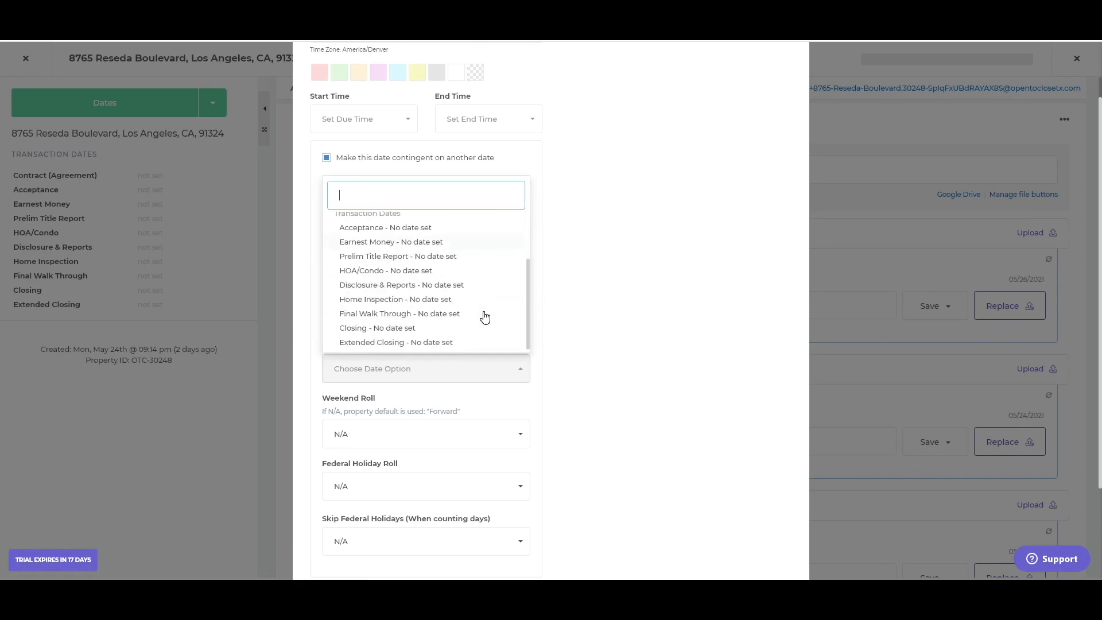
{"action": "scroll", "coordinate": [432, 327], "scroll_direction": "down", "scroll_amount": 1}
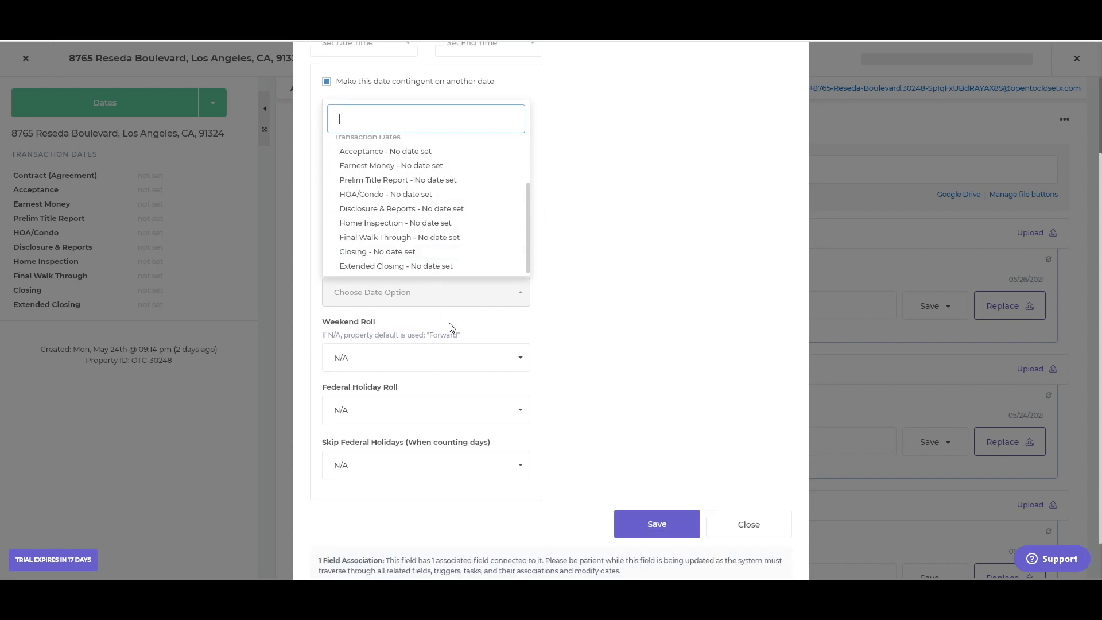
{"action": "scroll", "coordinate": [582, 355], "scroll_direction": "up", "scroll_amount": 2}
{"action": "scroll", "coordinate": [447, 375], "scroll_direction": "up", "scroll_amount": 2}
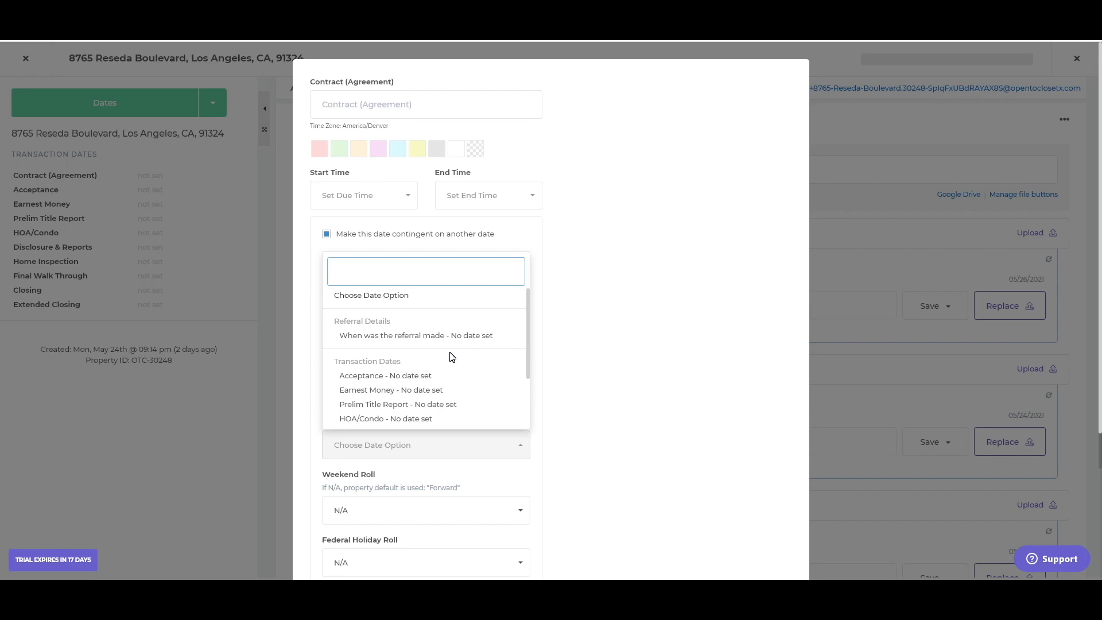
{"action": "scroll", "coordinate": [428, 350], "scroll_direction": "down", "scroll_amount": 1}
{"action": "scroll", "coordinate": [428, 350], "scroll_direction": "down", "scroll_amount": 3}
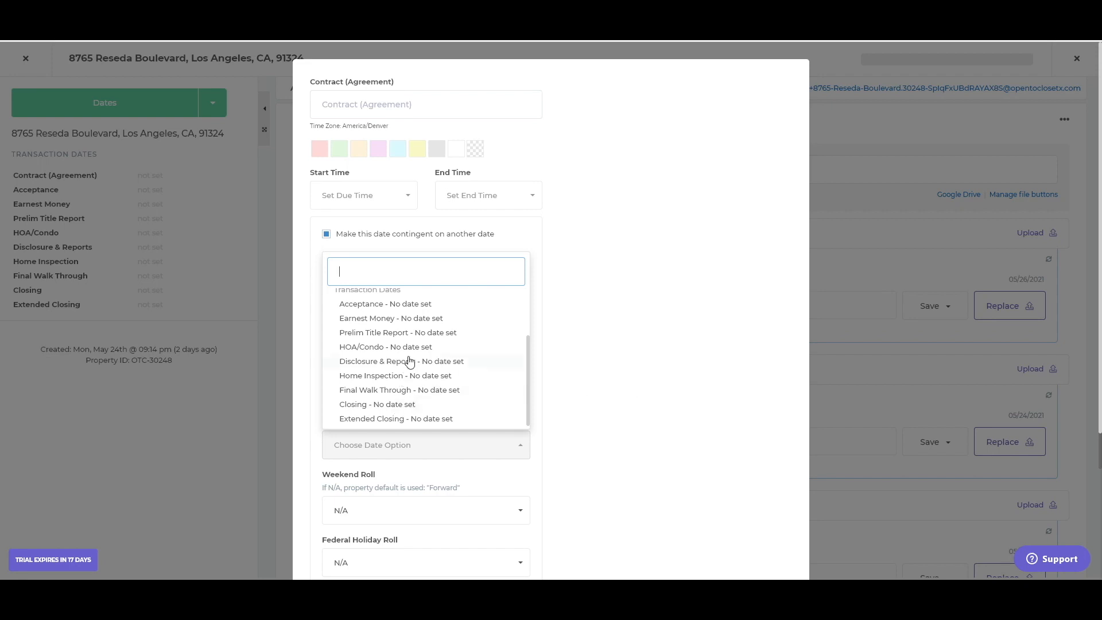
{"action": "left_click", "coordinate": [647, 369]}
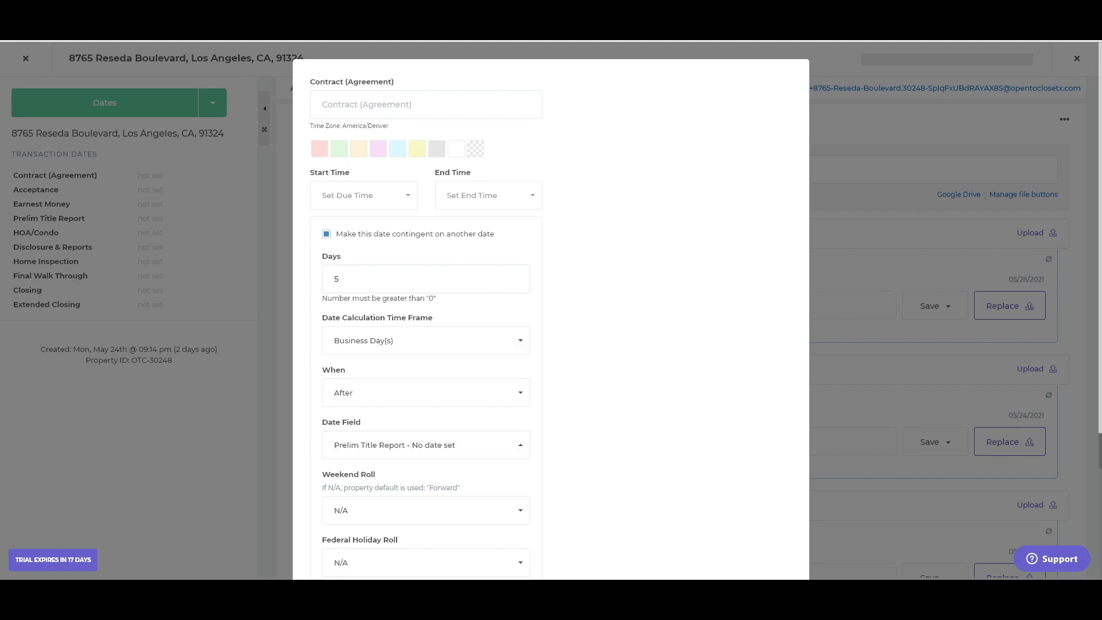
- Set the contingent date's Weekend Roll and Federal Holiday Roll to Roll Forward
{"action": "scroll", "coordinate": [629, 378], "scroll_direction": "down", "scroll_amount": 3}
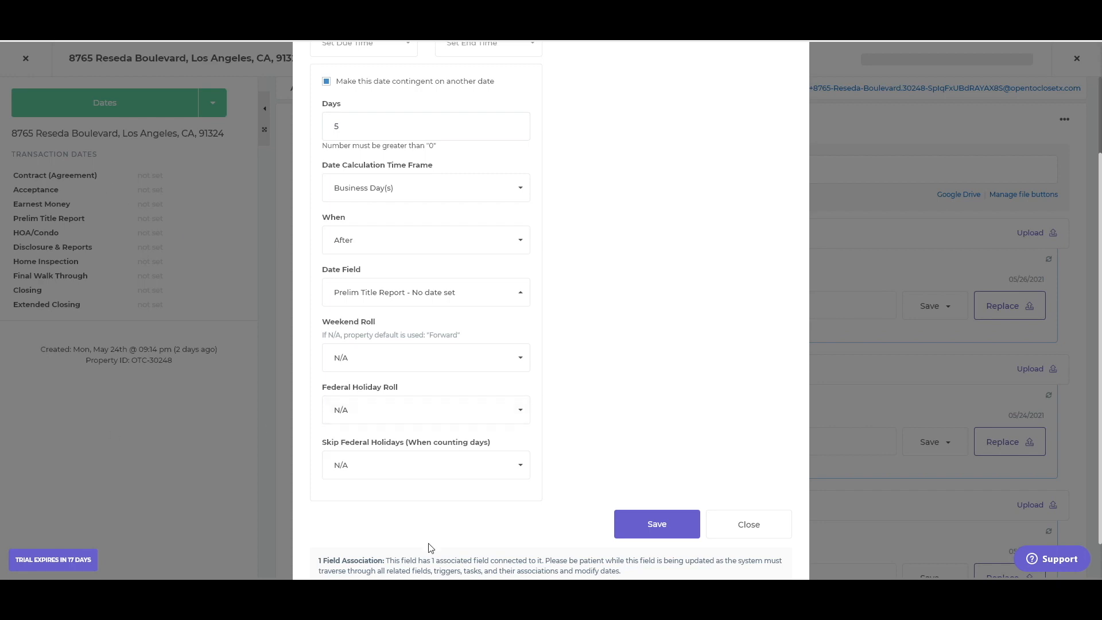
{"action": "left_click", "coordinate": [423, 362]}
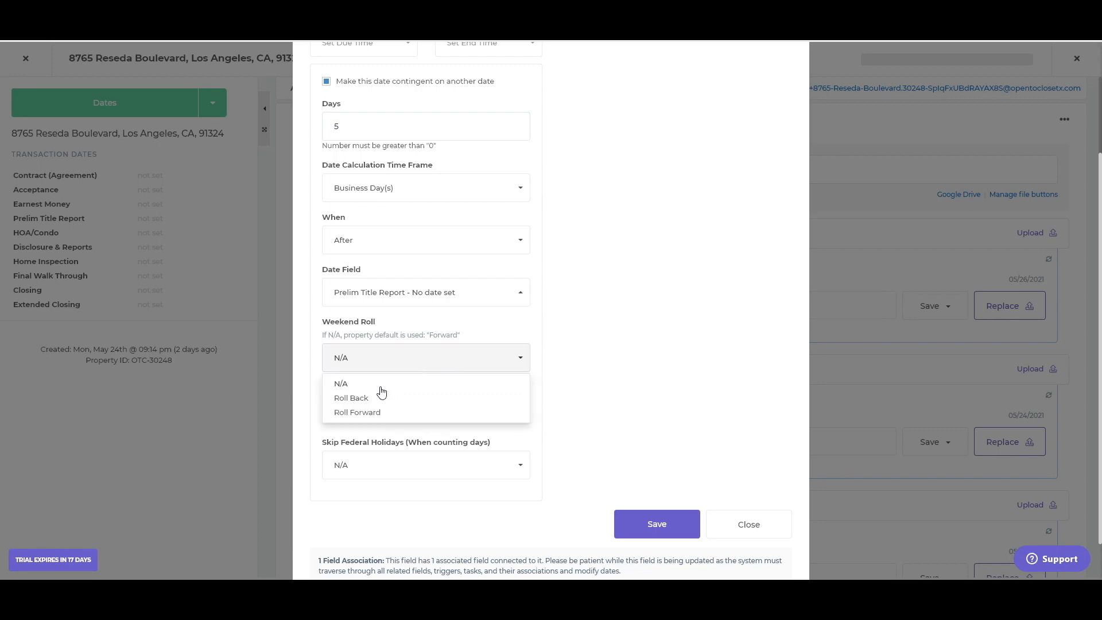
{"action": "left_click", "coordinate": [433, 397]}
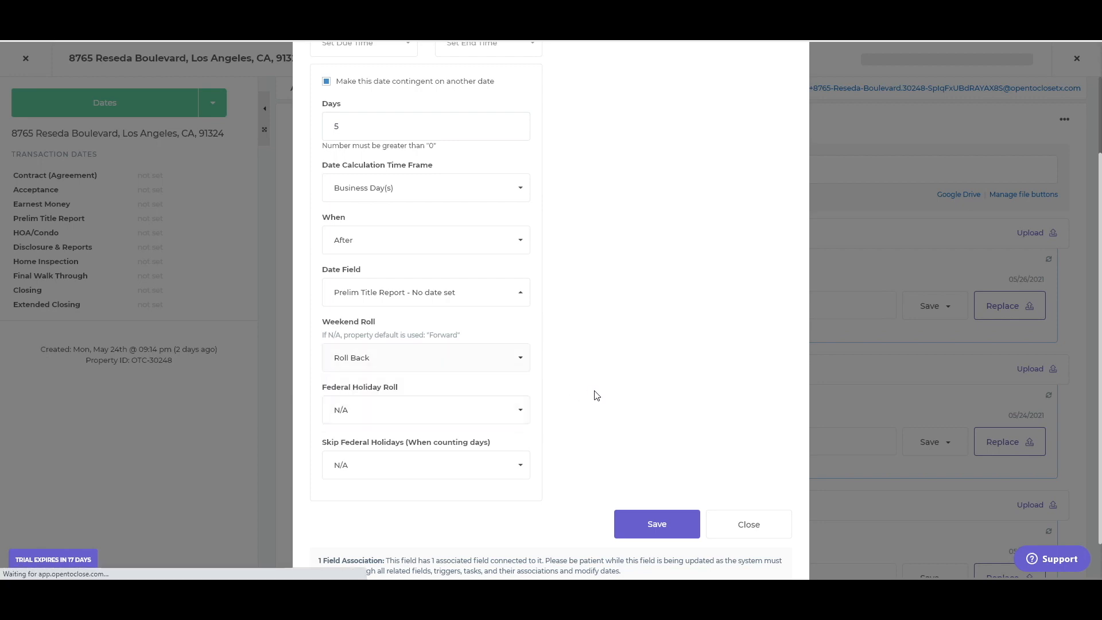
{"action": "left_click", "coordinate": [443, 416]}
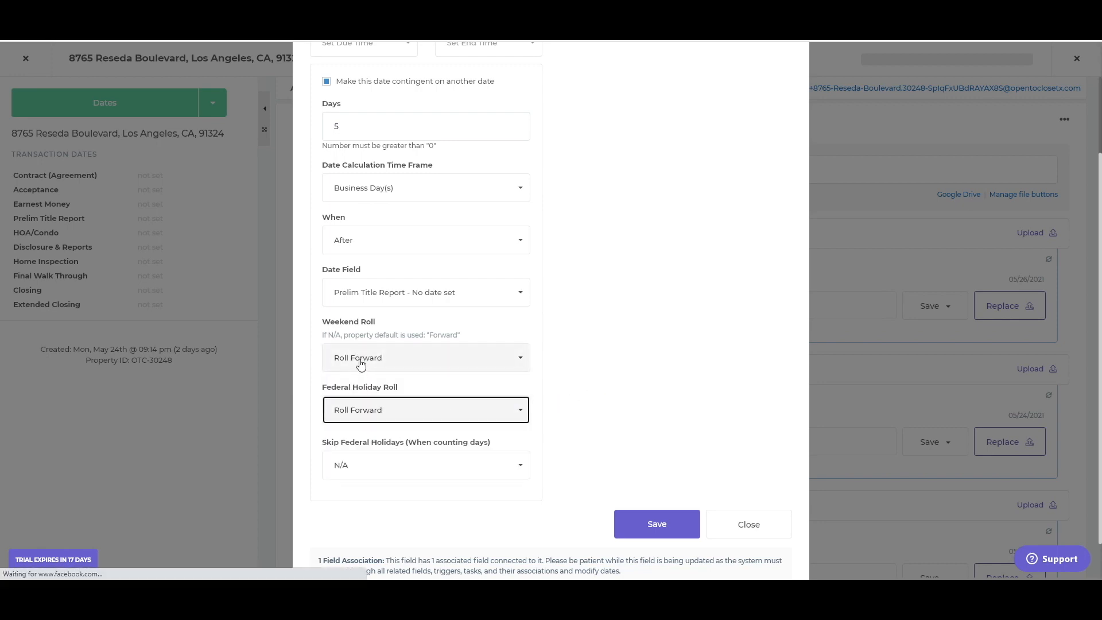
- Set the Weekend Roll and Federal Holiday Roll to Roll Back, and Skip Federal Holidays to Count Federal Holidays
{"action": "left_click", "coordinate": [354, 412]}
{"action": "left_click", "coordinate": [352, 450]}
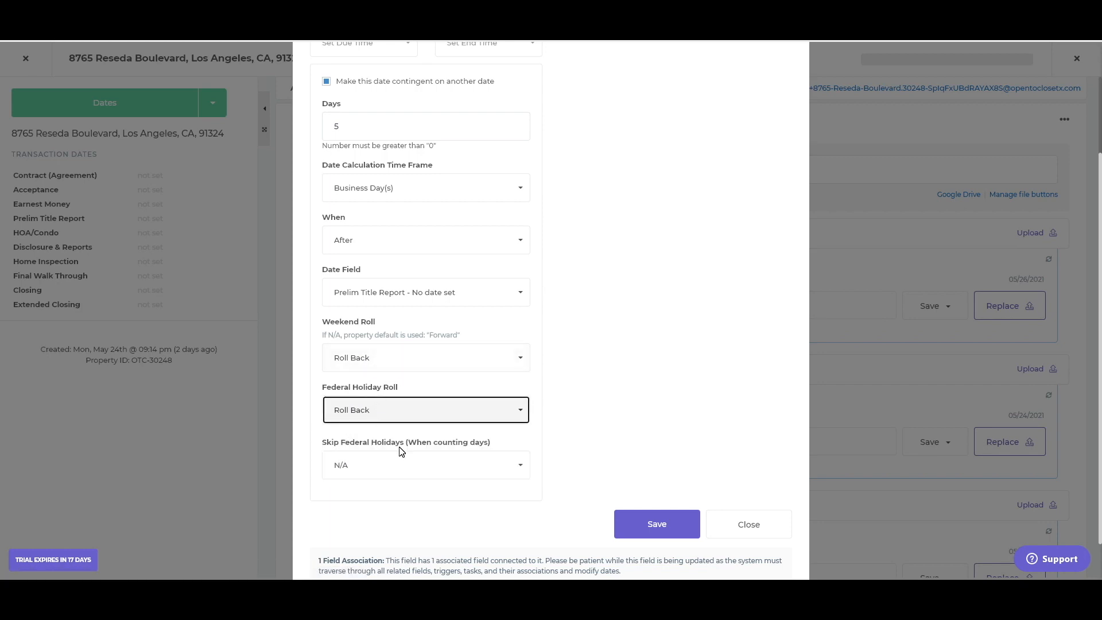
{"action": "left_click", "coordinate": [357, 465]}
{"action": "left_click", "coordinate": [419, 509]}
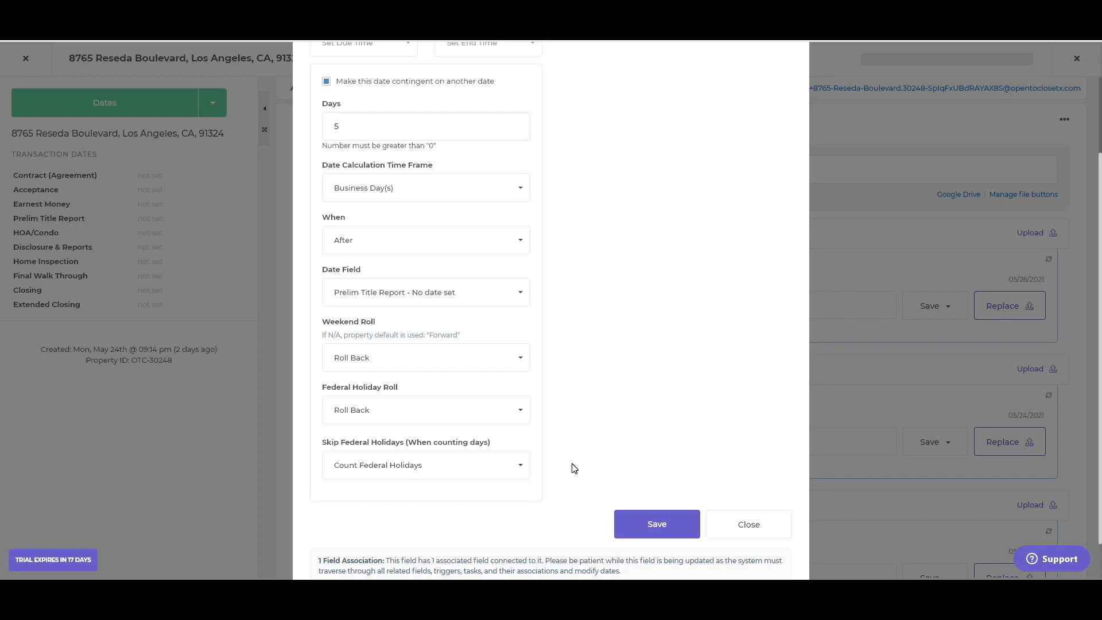
- Review the contingency settings of the Contract (Agreement) date and close them without saving
{"action": "scroll", "coordinate": [574, 467], "scroll_direction": "down", "scroll_amount": 2}
{"action": "scroll", "coordinate": [574, 467], "scroll_direction": "up", "scroll_amount": 4}
{"action": "scroll", "coordinate": [574, 468], "scroll_direction": "down", "scroll_amount": 4}
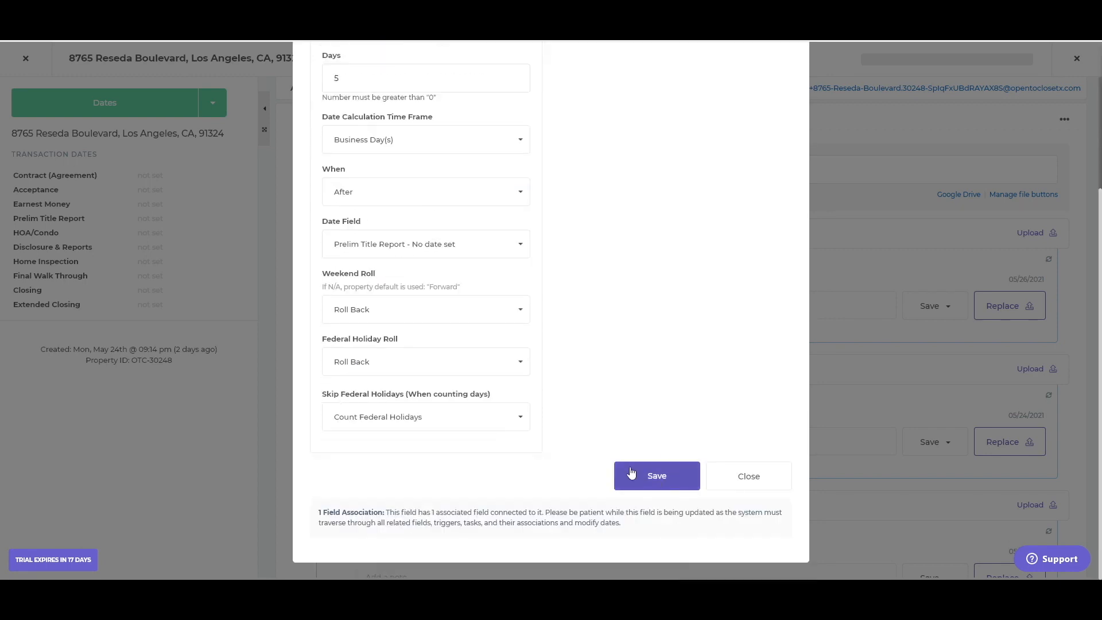
{"action": "scroll", "coordinate": [450, 416], "scroll_direction": "up", "scroll_amount": 3}
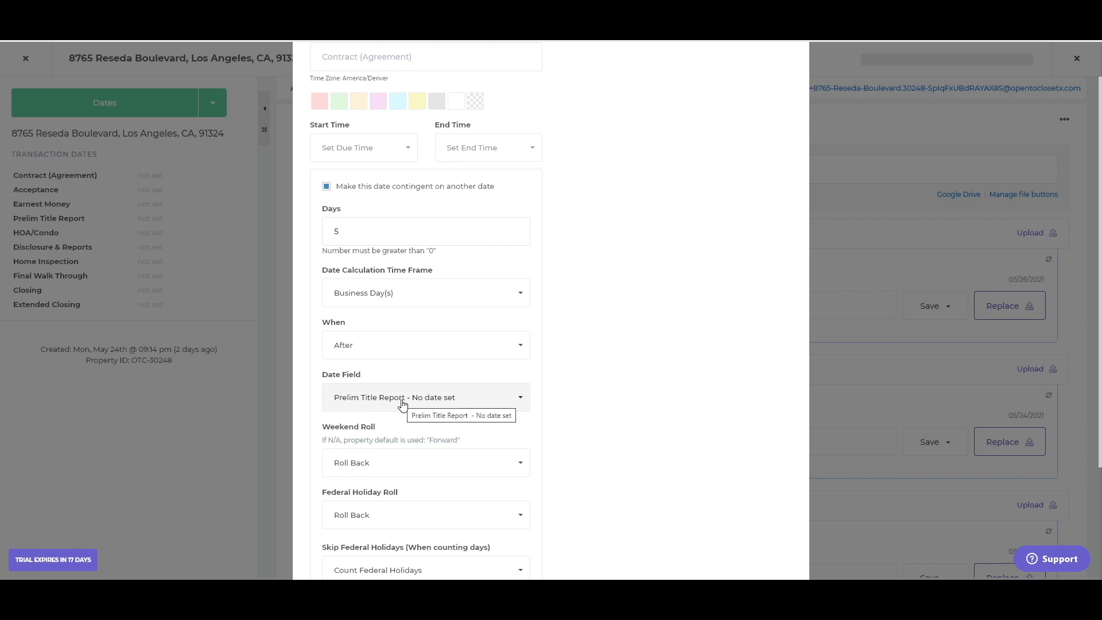
{"action": "scroll", "coordinate": [403, 405], "scroll_direction": "up", "scroll_amount": 1}
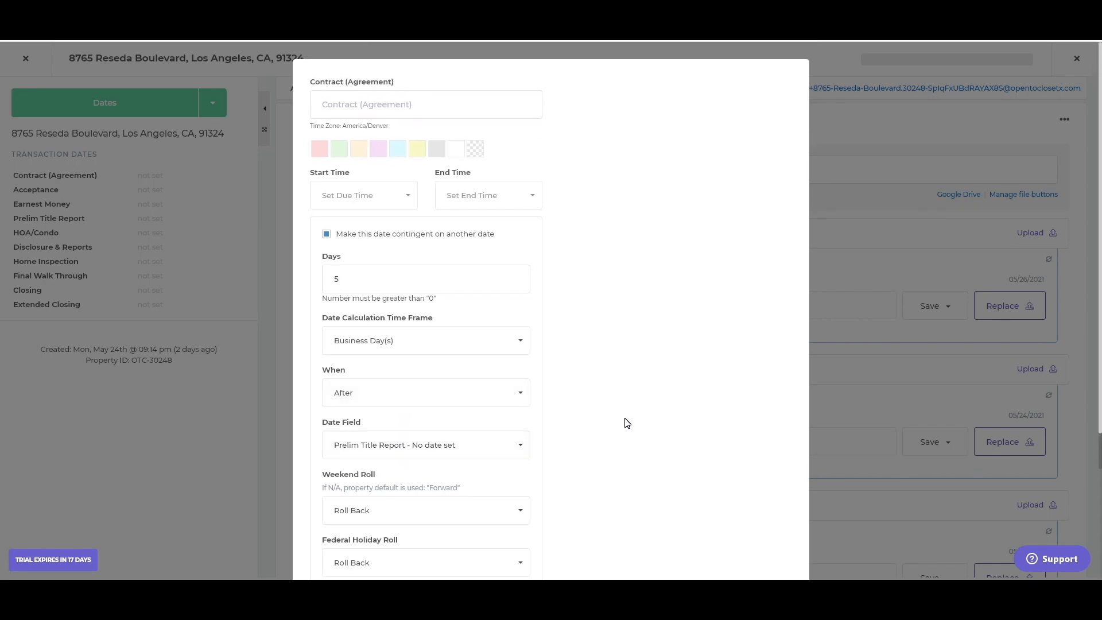
{"action": "scroll", "coordinate": [627, 423], "scroll_direction": "down", "scroll_amount": 3}
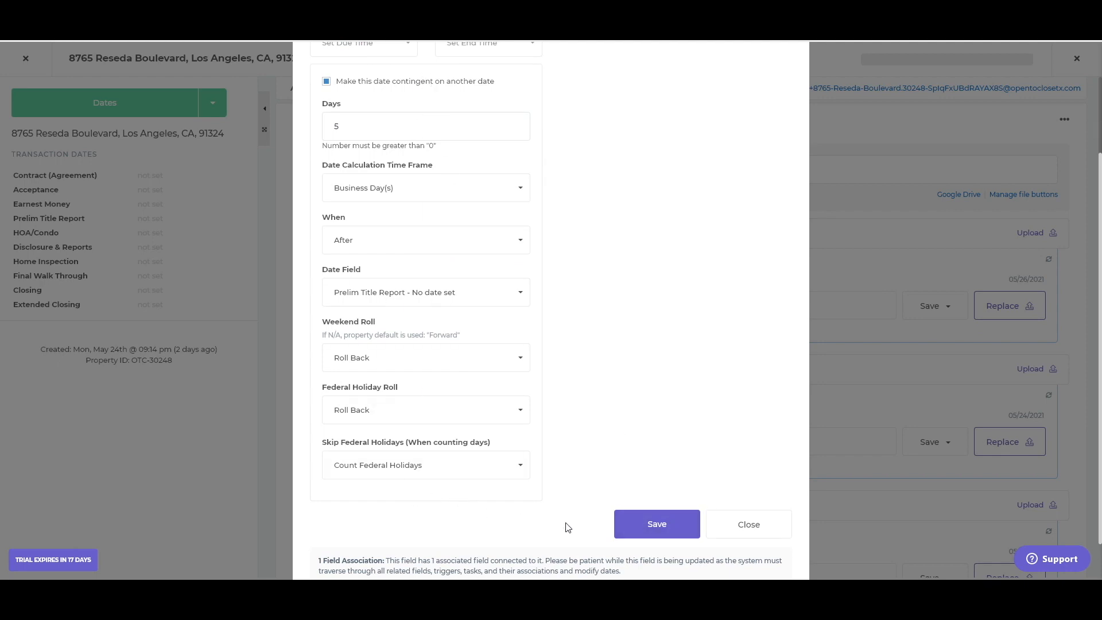
{"action": "left_click", "coordinate": [749, 525]}
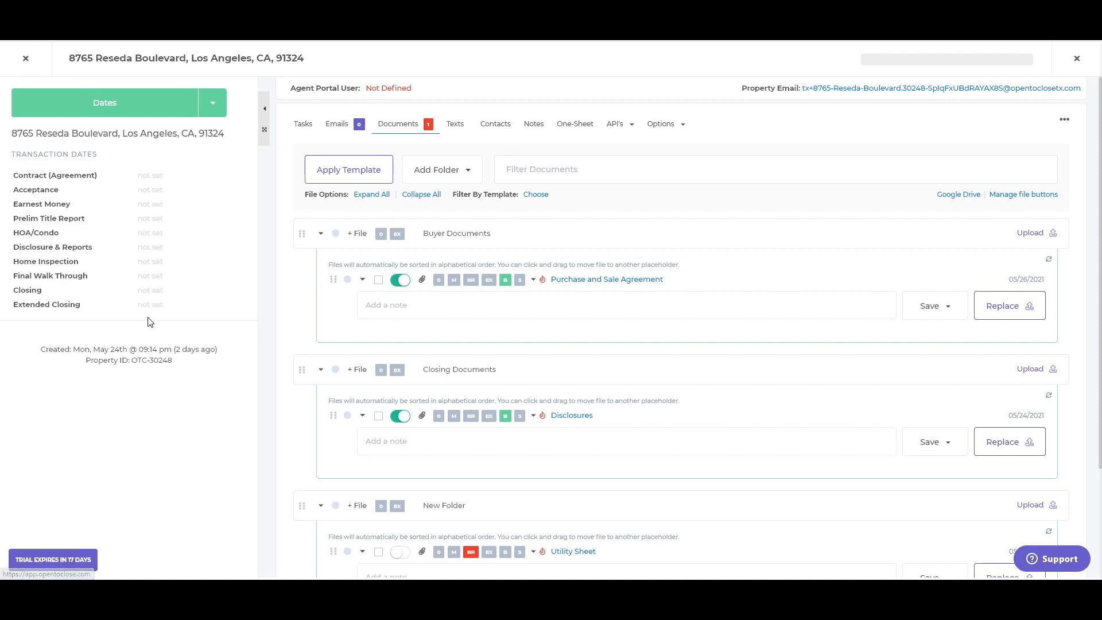
- Set the Contract (Agreement) transaction date to 05/27/2021 and save it
{"action": "left_click", "coordinate": [156, 180]}
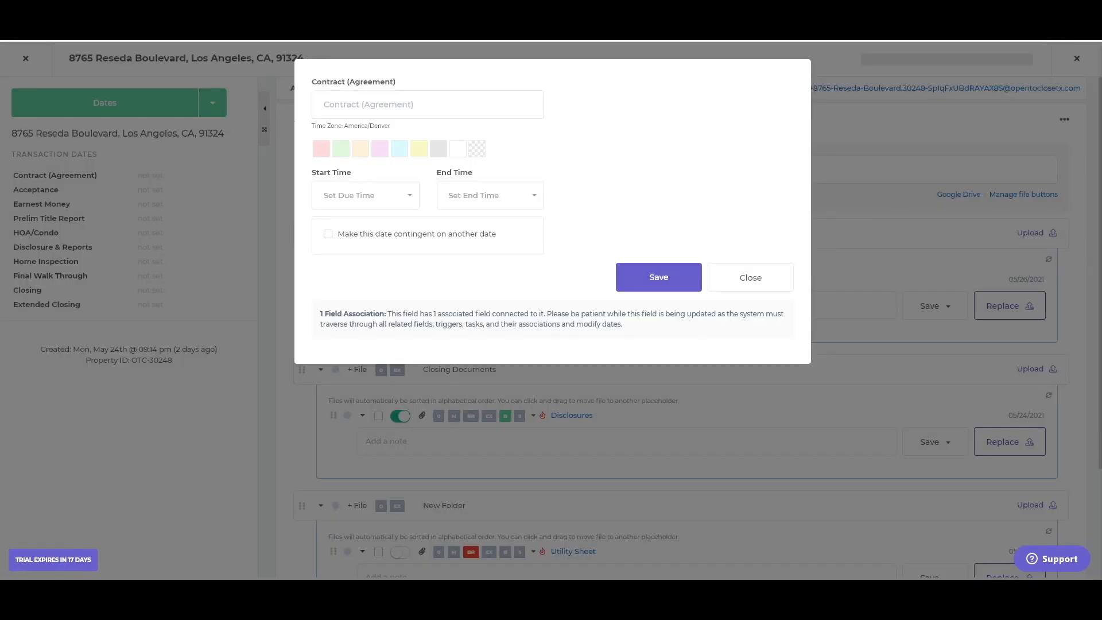
{"action": "left_click", "coordinate": [427, 104]}
{"action": "left_click", "coordinate": [394, 234]}
{"action": "left_click", "coordinate": [650, 276]}
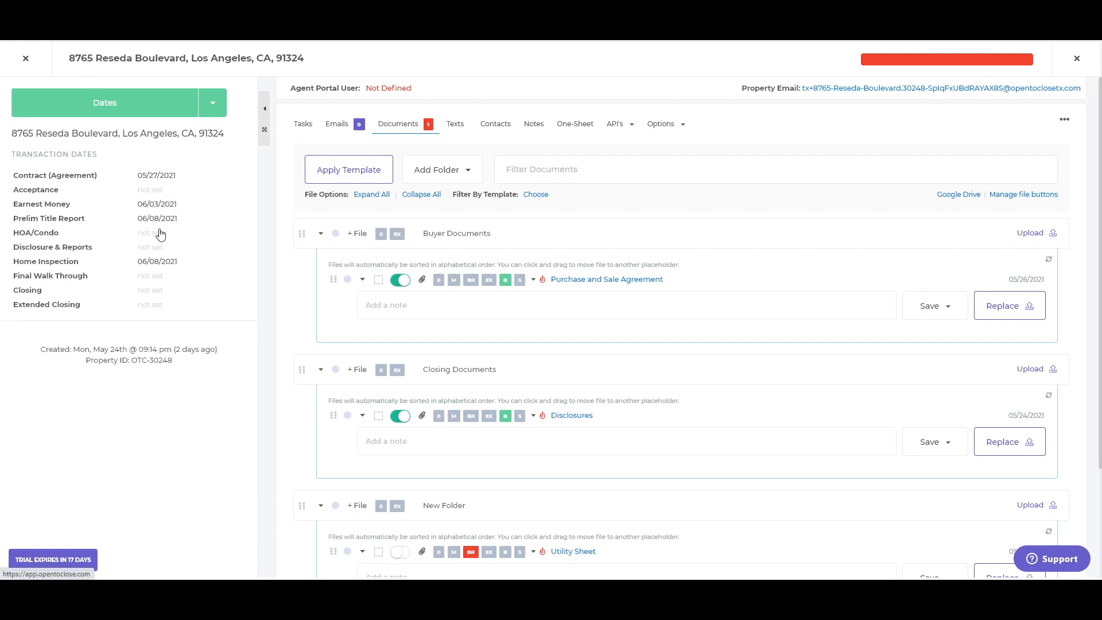
- Examine how the Earnest Money date is calculated from its contingent date settings, and close it without changes
{"action": "left_click", "coordinate": [171, 205]}
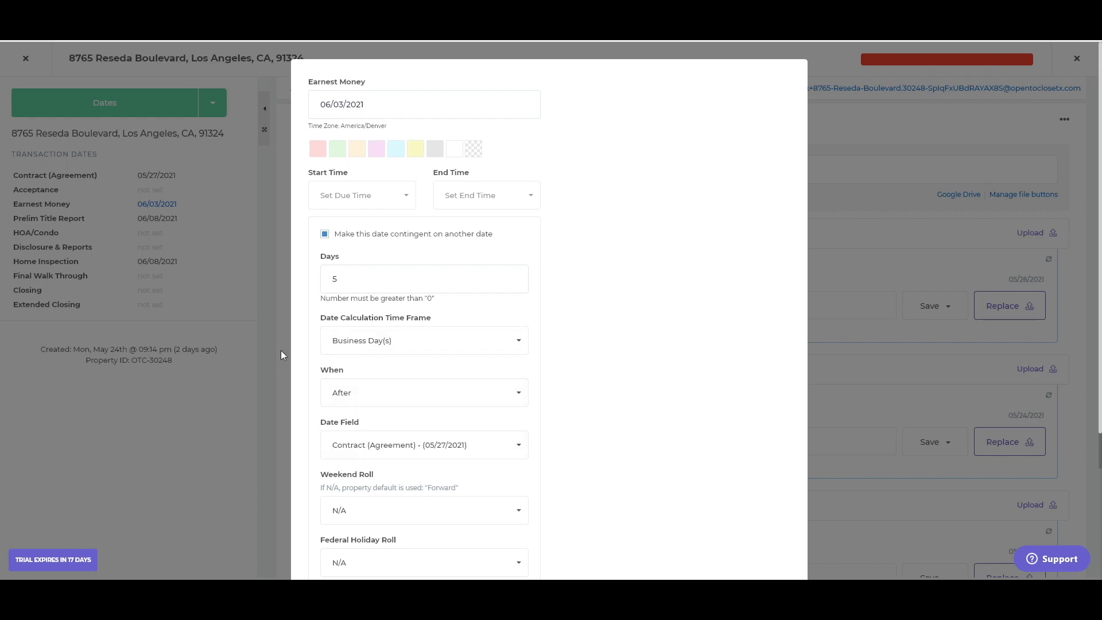
{"action": "scroll", "coordinate": [573, 463], "scroll_direction": "down", "scroll_amount": 3}
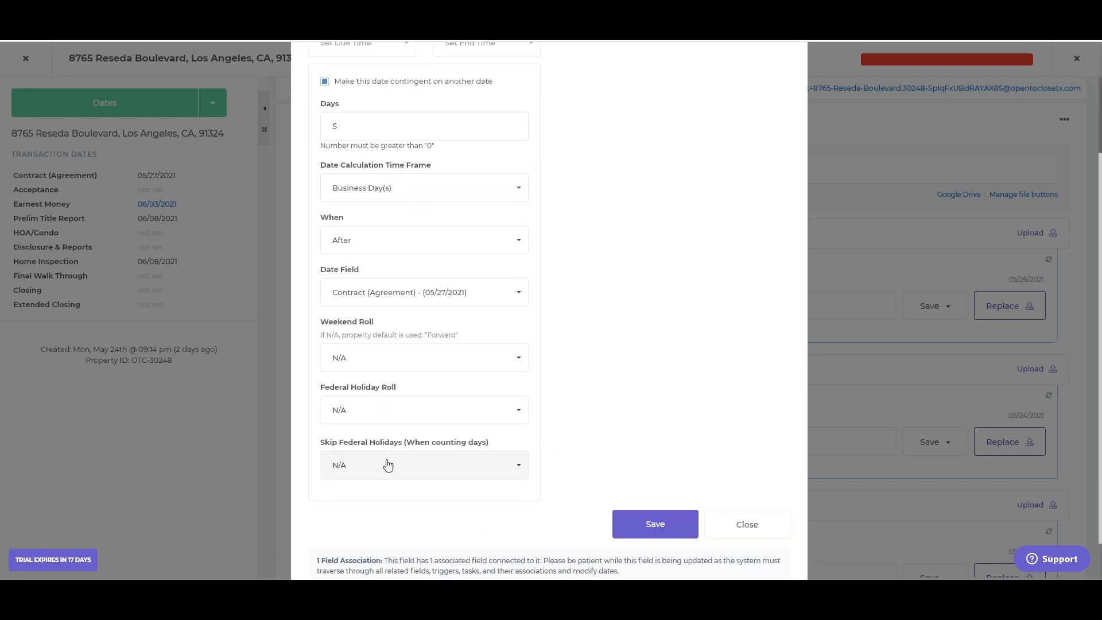
{"action": "scroll", "coordinate": [507, 453], "scroll_direction": "up", "scroll_amount": 3}
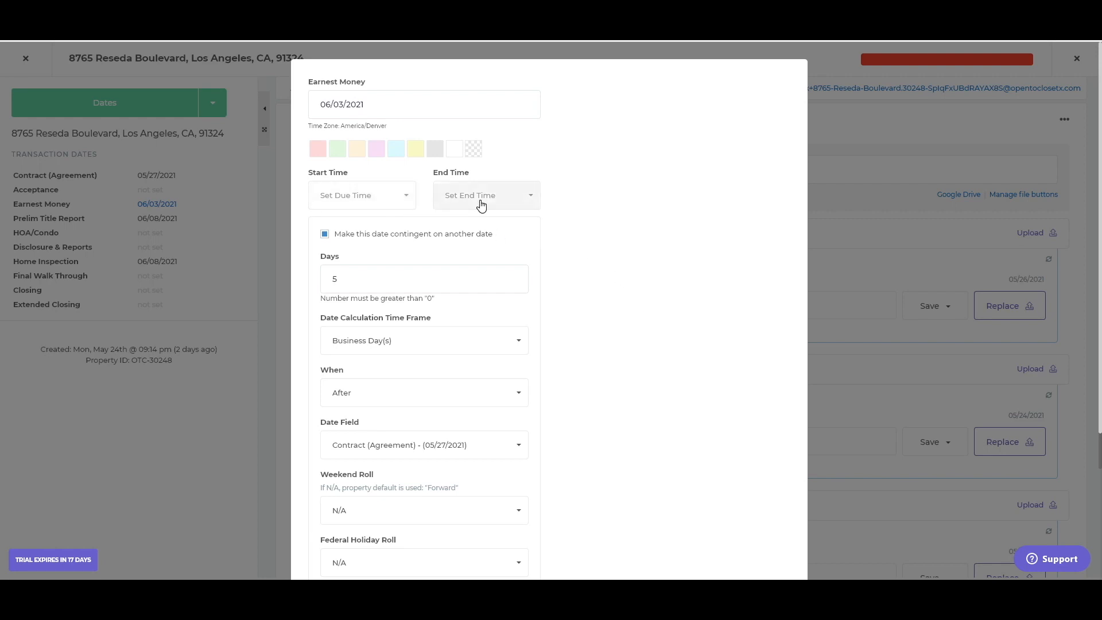
{"action": "scroll", "coordinate": [656, 302], "scroll_direction": "down", "scroll_amount": 3}
{"action": "left_click", "coordinate": [739, 478]}
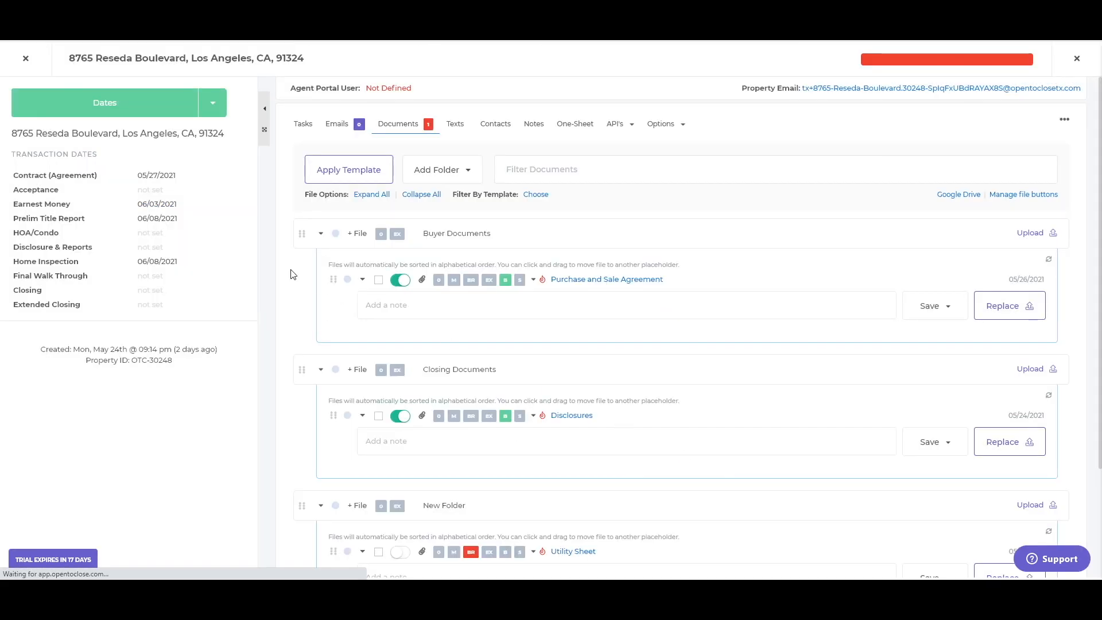
- Examine the Prelim Title Report date's day count, date field and roll settings, and close it without changes
{"action": "left_click", "coordinate": [166, 217]}
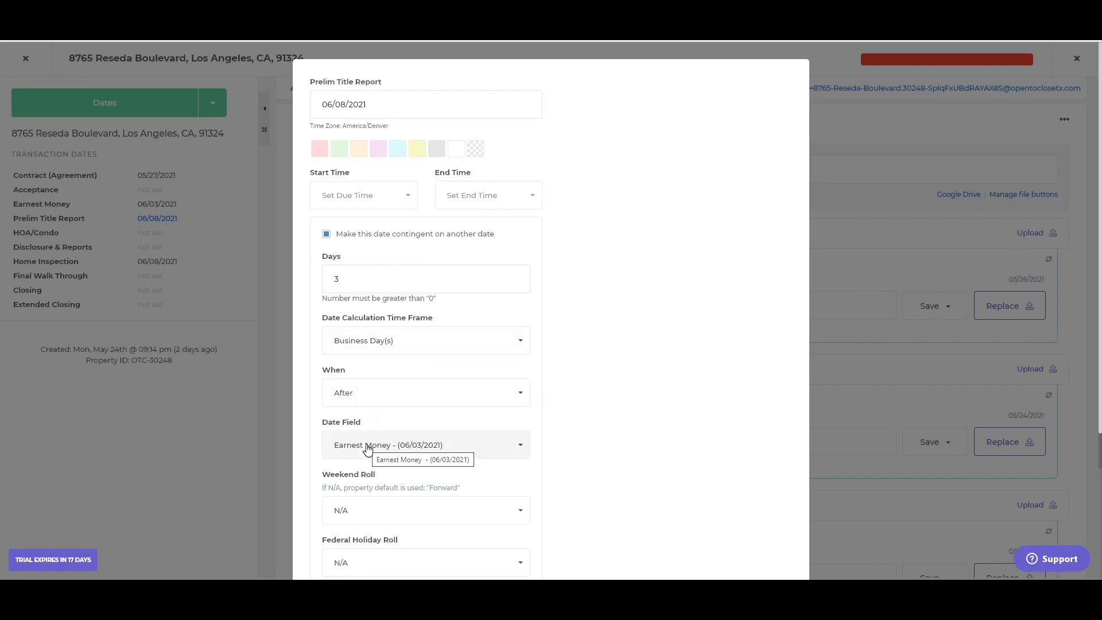
{"action": "scroll", "coordinate": [368, 450], "scroll_direction": "down", "scroll_amount": 2}
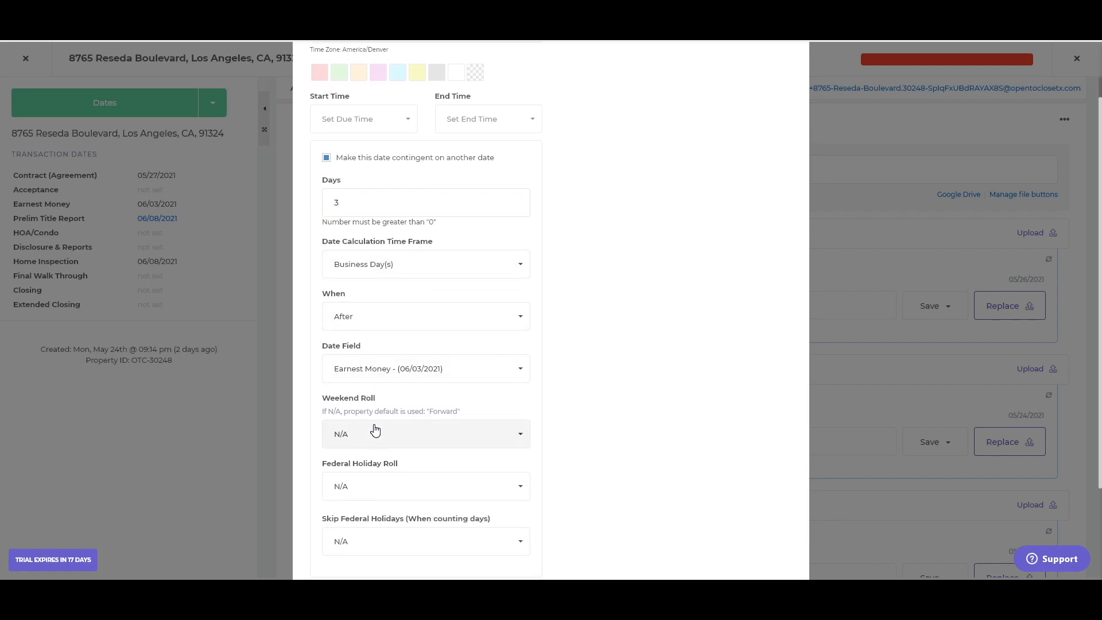
{"action": "scroll", "coordinate": [578, 440], "scroll_direction": "up", "scroll_amount": 2}
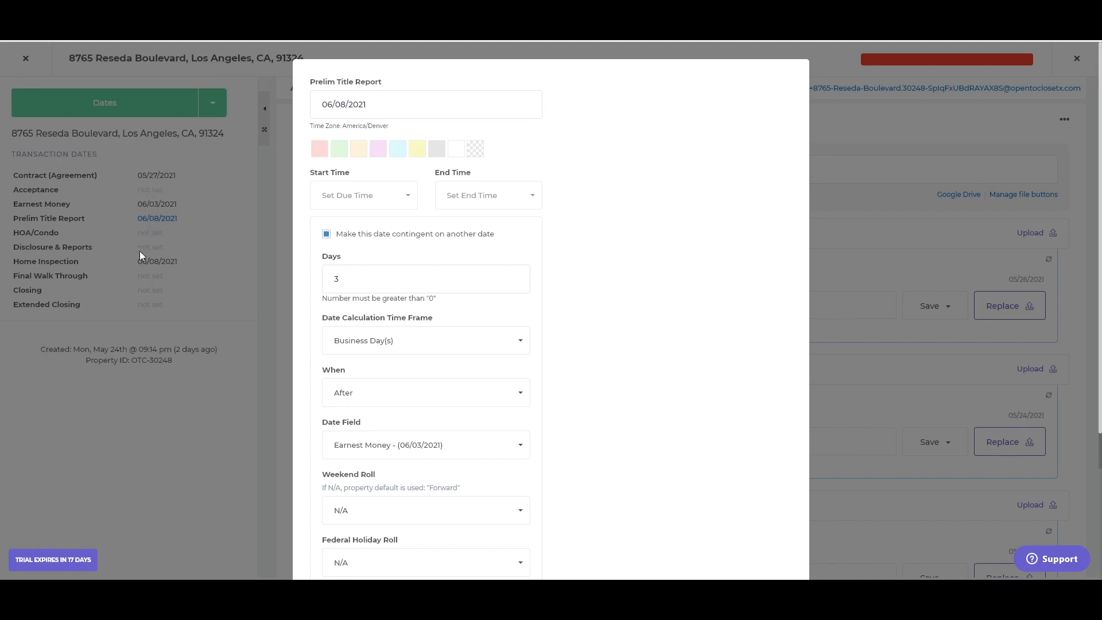
{"action": "scroll", "coordinate": [752, 526], "scroll_direction": "down", "scroll_amount": 4}
{"action": "left_click", "coordinate": [755, 473]}
{"action": "left_click", "coordinate": [271, 252]}
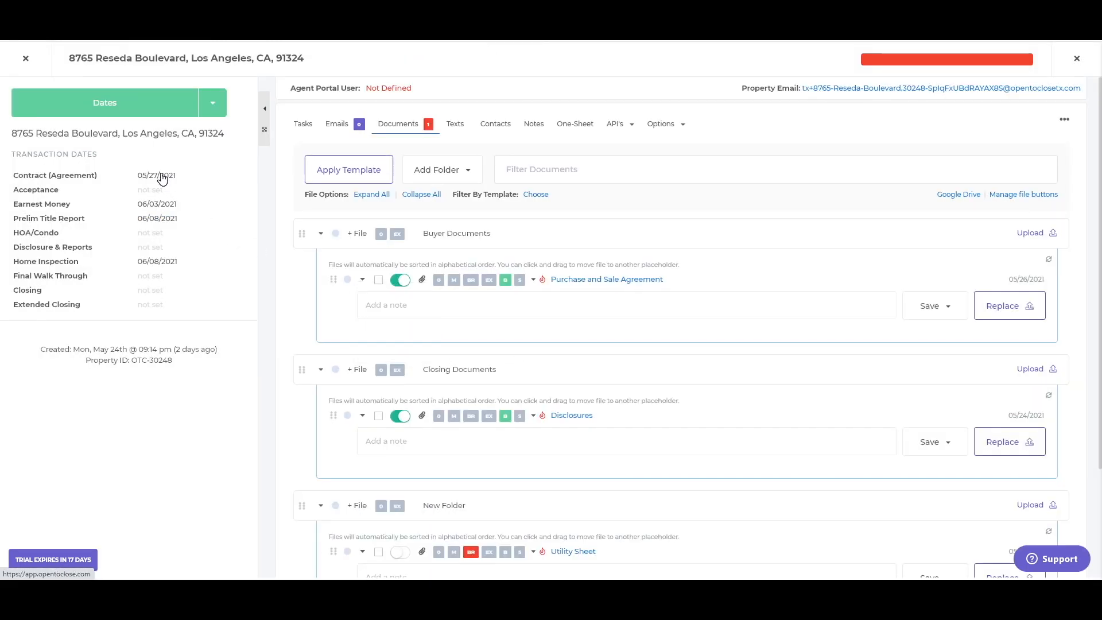
- Change the Contract (Agreement) date to 05/24/2021 and save it
{"action": "left_click", "coordinate": [161, 176]}
{"action": "left_click_drag", "start_coordinate": [369, 105], "coordinate": [320, 105]}
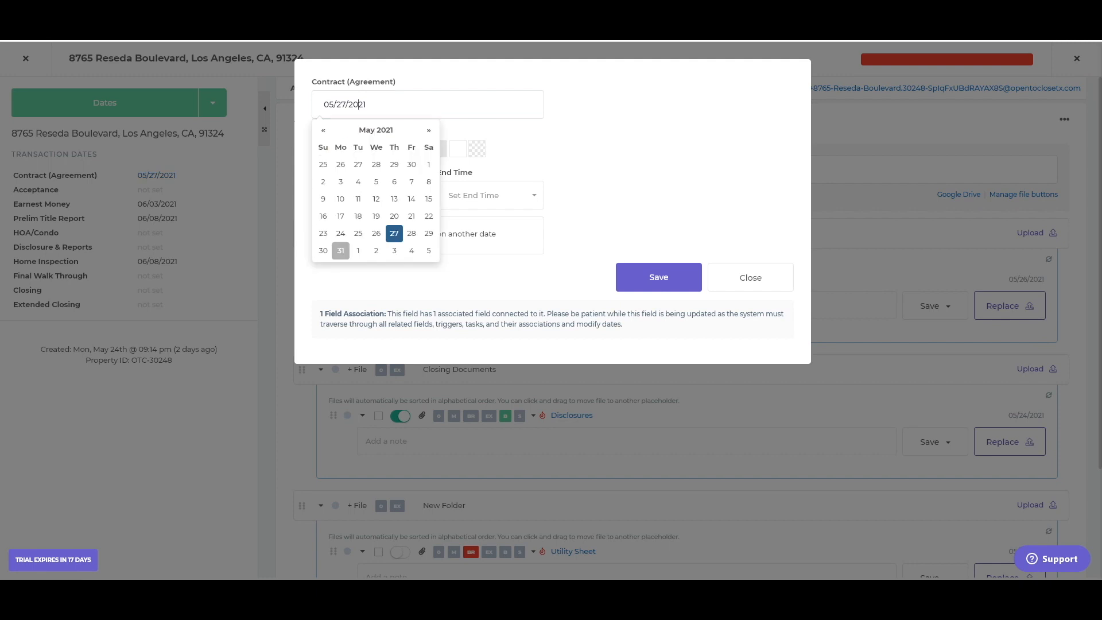
{"action": "type", "text": "1"}
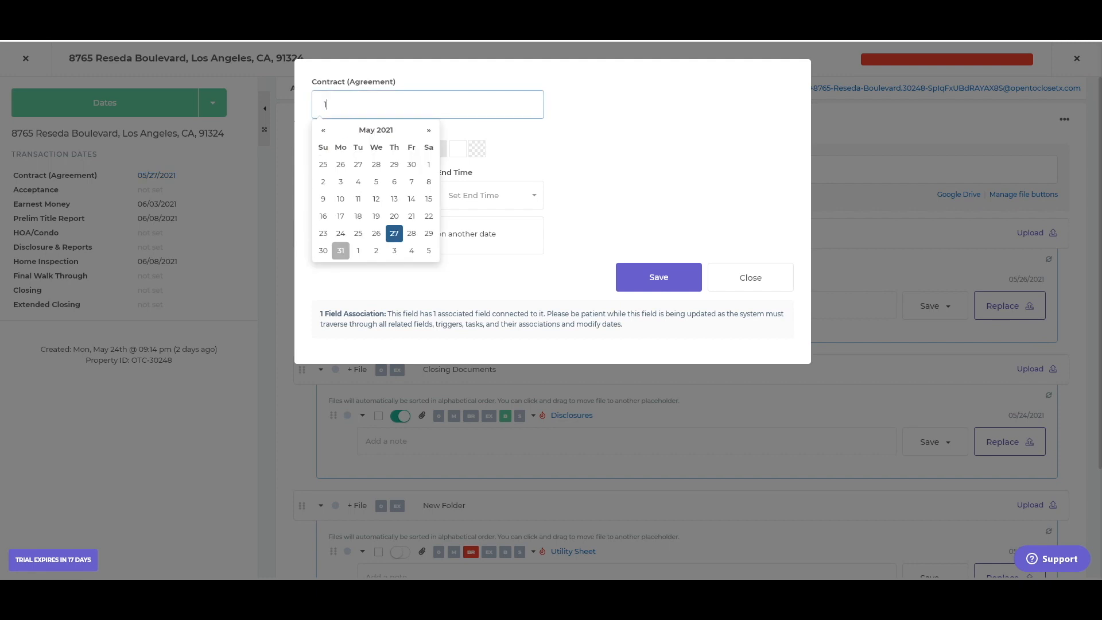
{"action": "left_click", "coordinate": [340, 237]}
{"action": "left_click", "coordinate": [653, 278]}
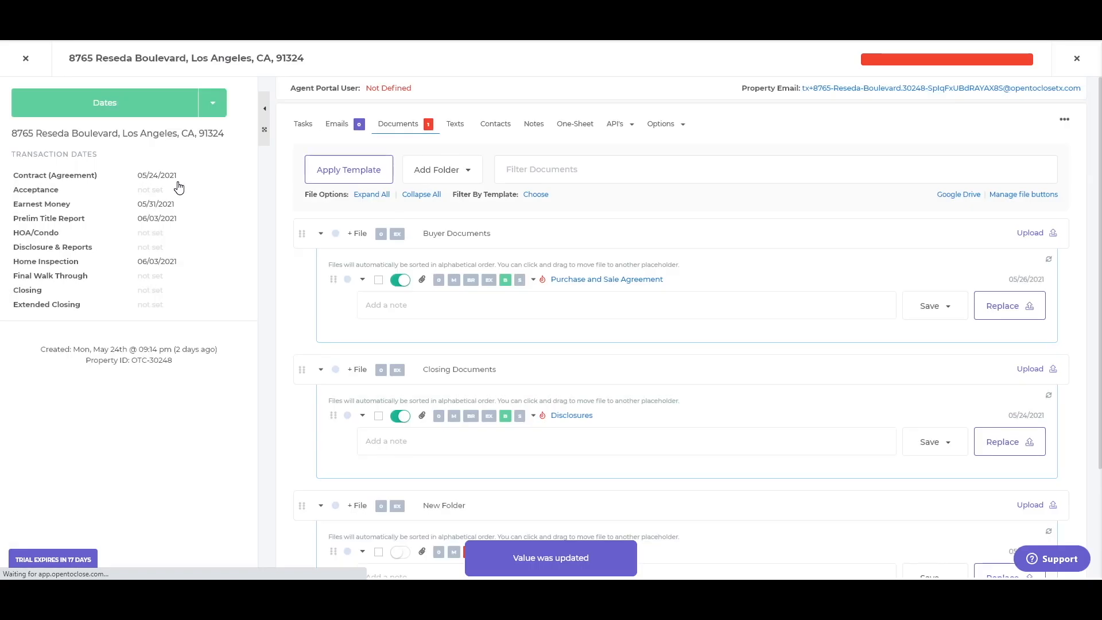